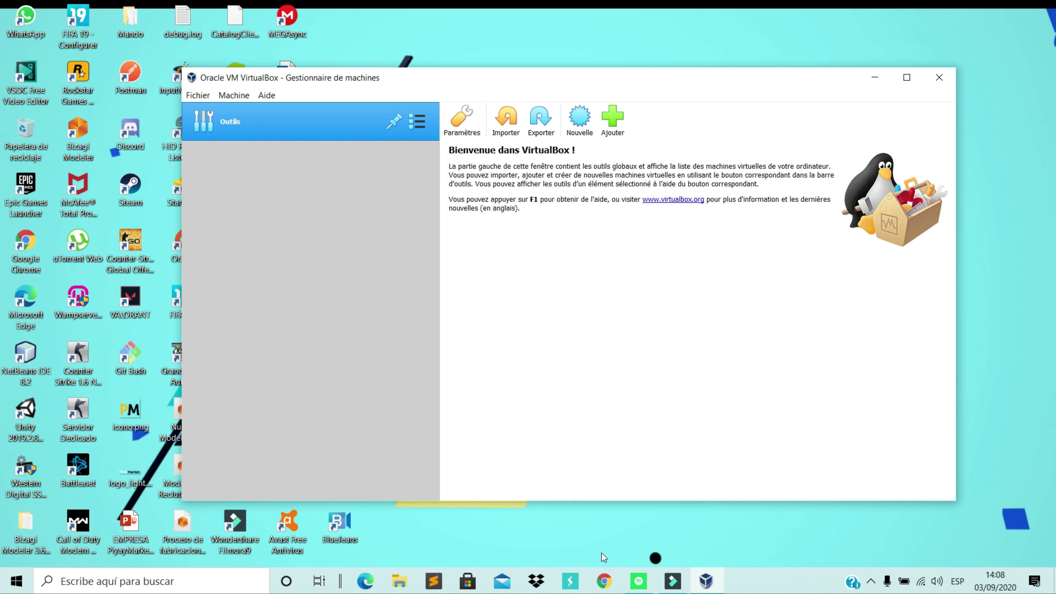
- Switch to Chrome, search for "download kali linux" and open the Official Kali Linux Downloads page at its image list
{"action": "left_click", "coordinate": [605, 581]}
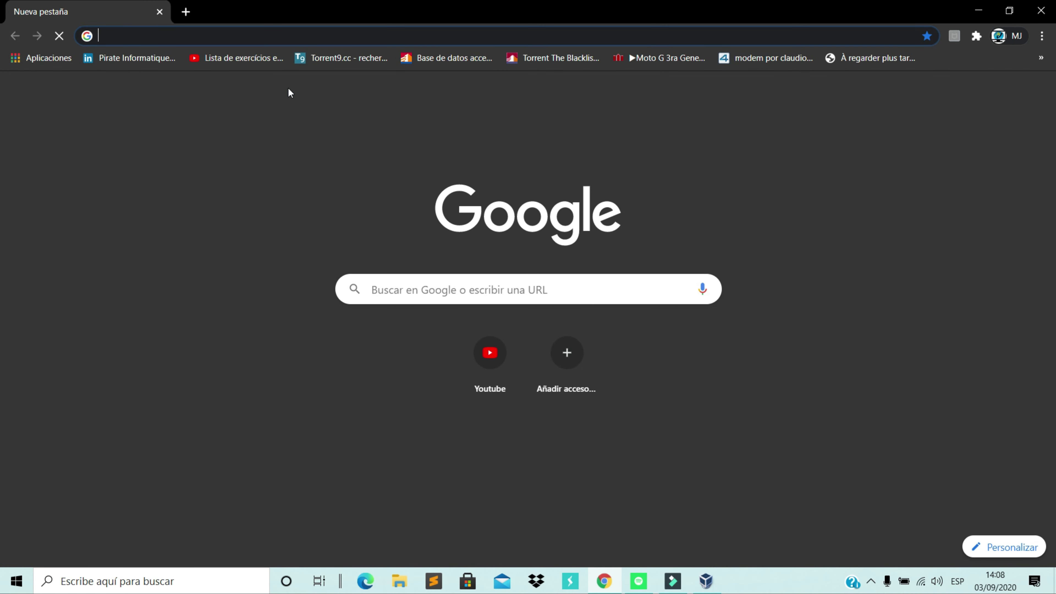
{"action": "type", "text": "download kali linux"}
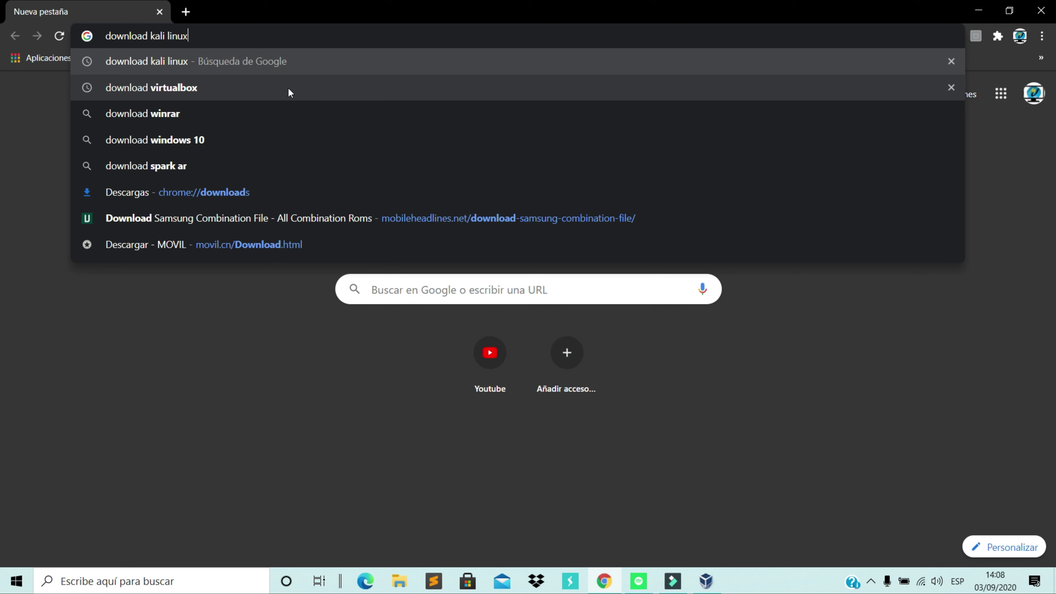
{"action": "key", "text": "Return"}
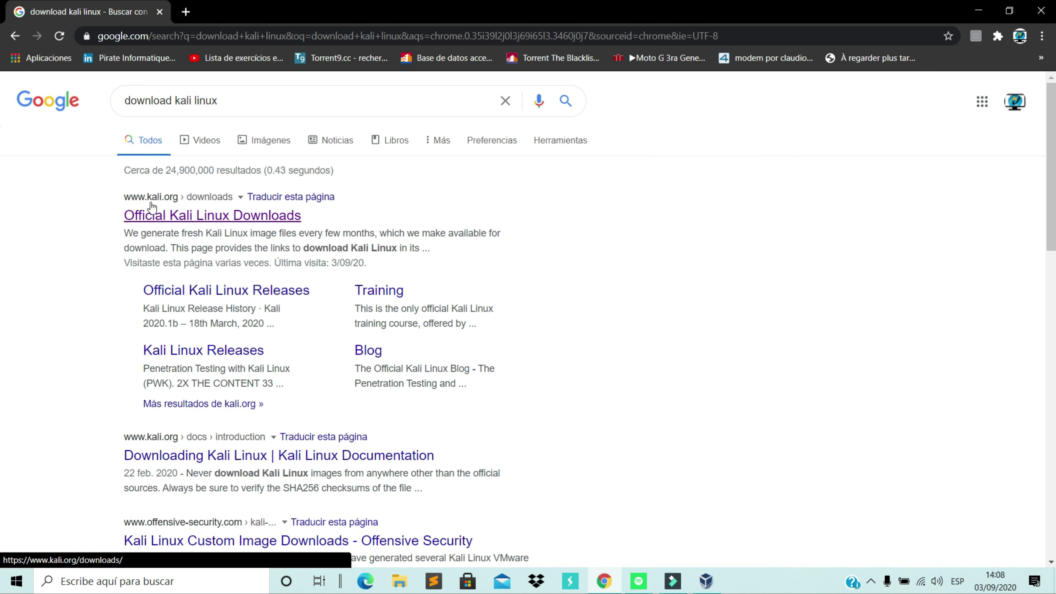
{"action": "left_click", "coordinate": [191, 217]}
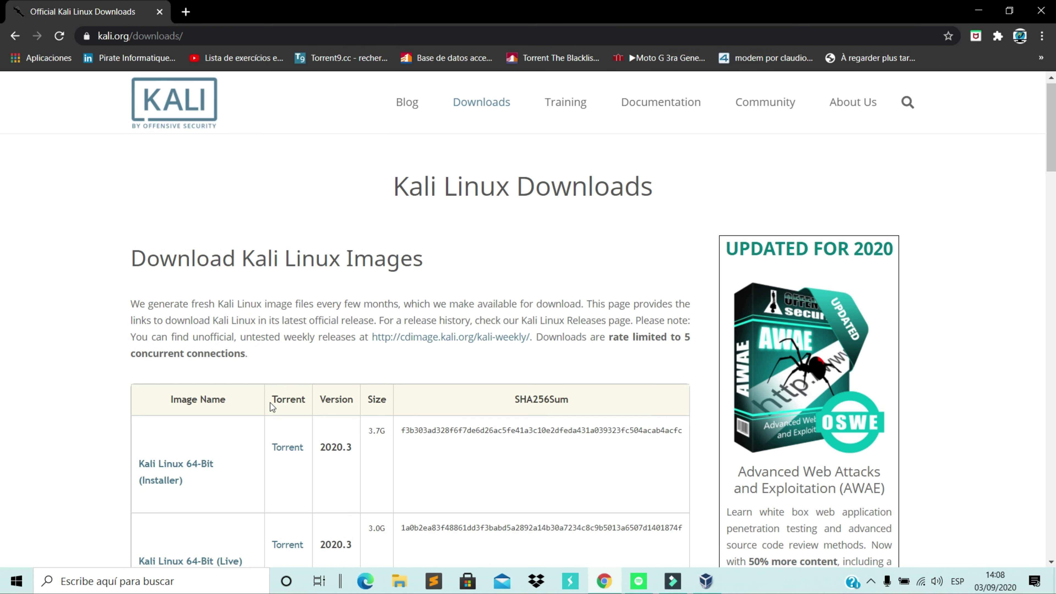
{"action": "scroll", "coordinate": [270, 404], "scroll_direction": "down", "scroll_amount": 1}
{"action": "scroll", "coordinate": [271, 404], "scroll_direction": "down", "scroll_amount": 3}
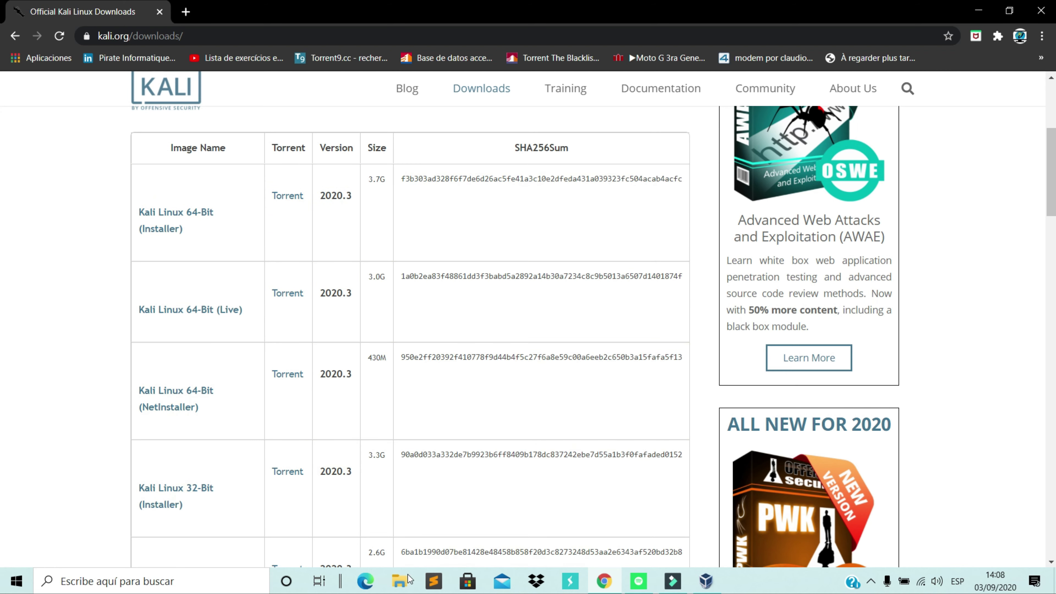
- Check the computer's system type and installed memory in the properties of Este equipo, and close the File Explorer and system windows
{"action": "left_click", "coordinate": [403, 585]}
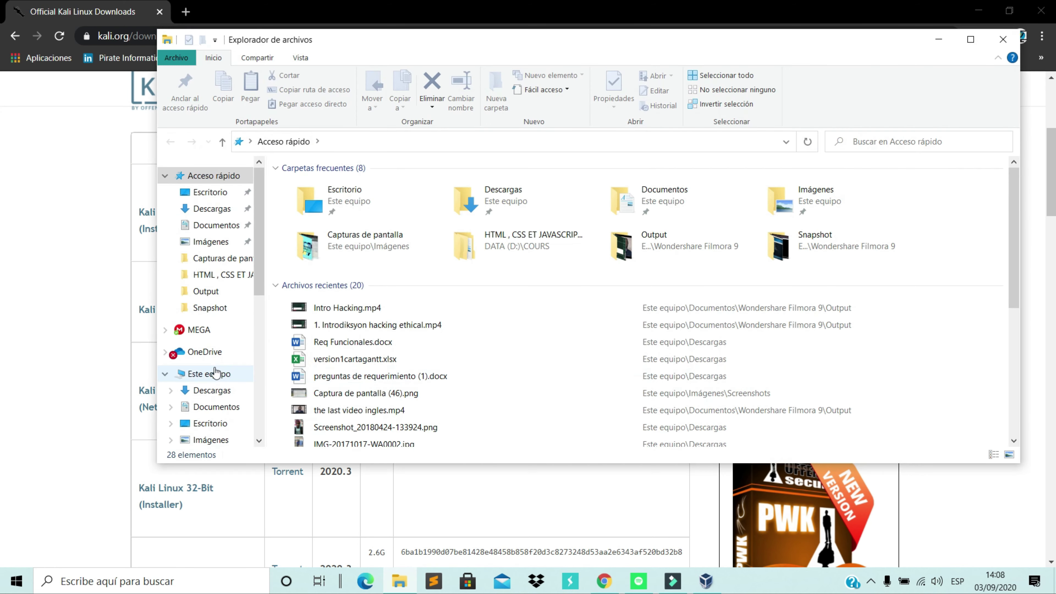
{"action": "left_click", "coordinate": [205, 374]}
{"action": "right_click", "coordinate": [206, 374]}
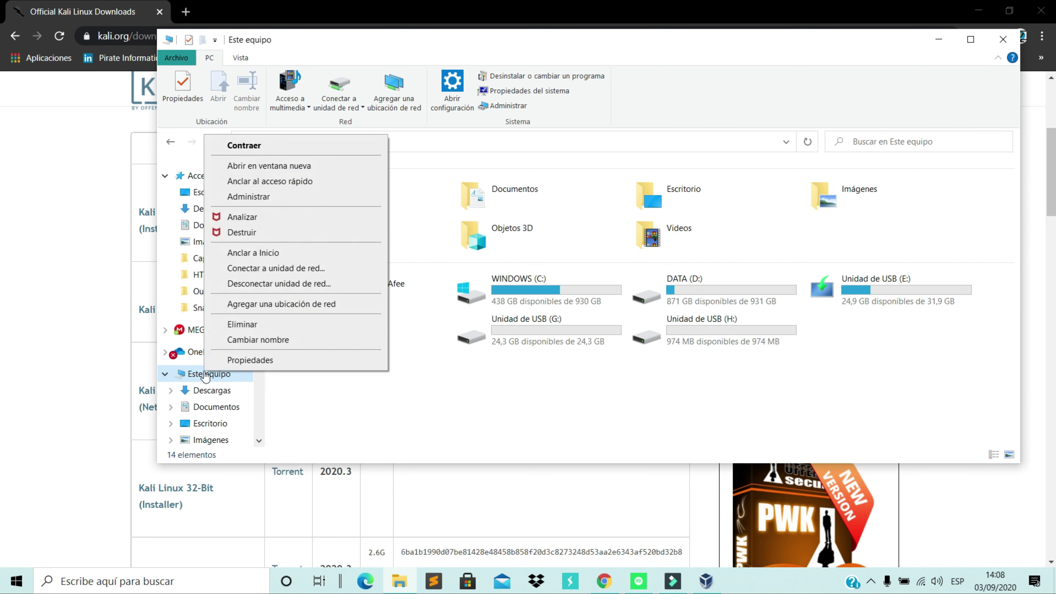
{"action": "left_click", "coordinate": [247, 359]}
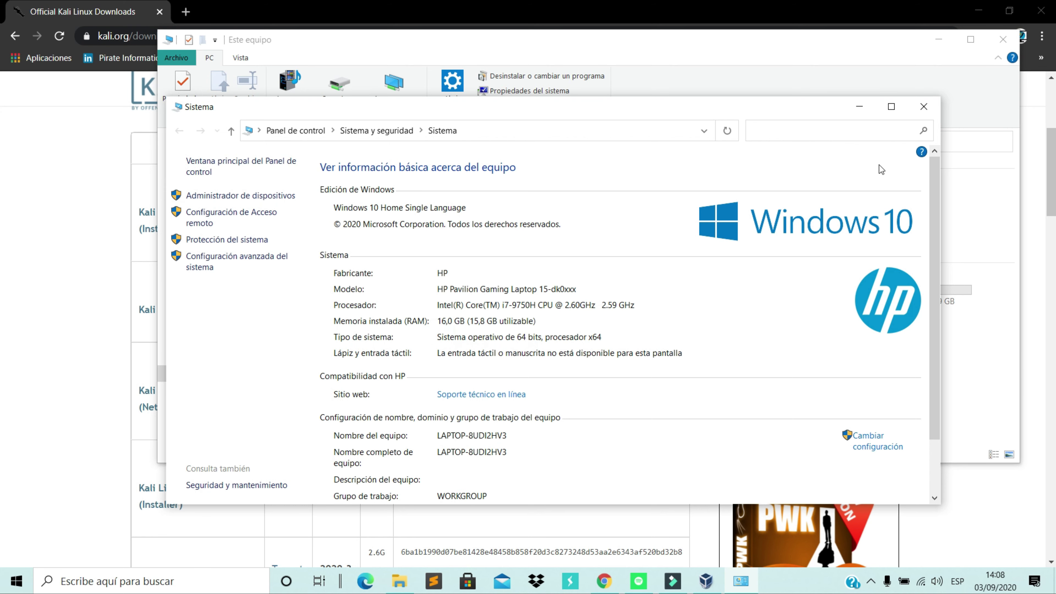
{"action": "left_click", "coordinate": [1003, 39]}
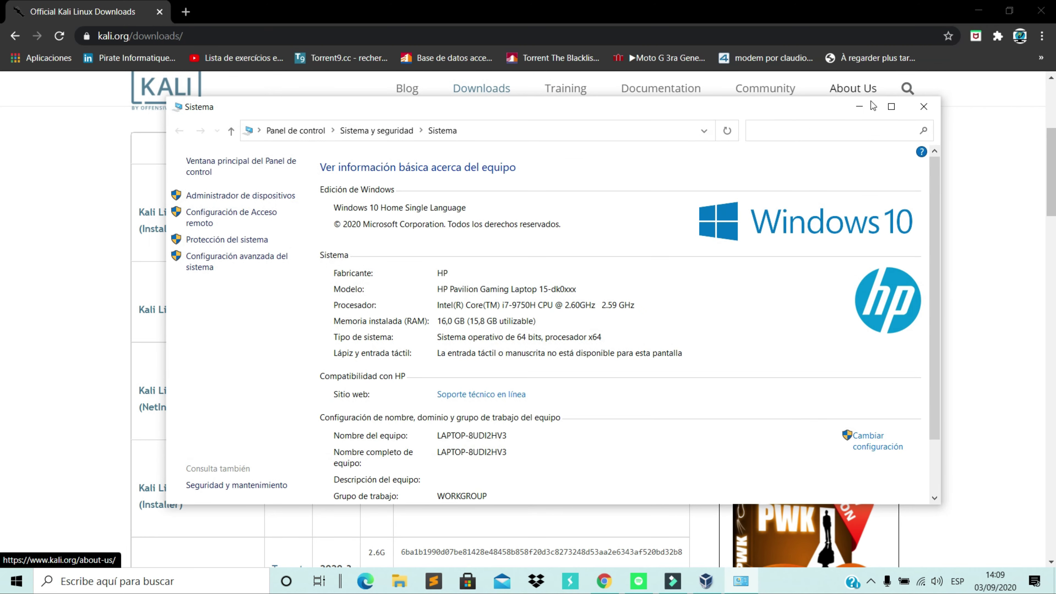
{"action": "left_click", "coordinate": [1005, 130]}
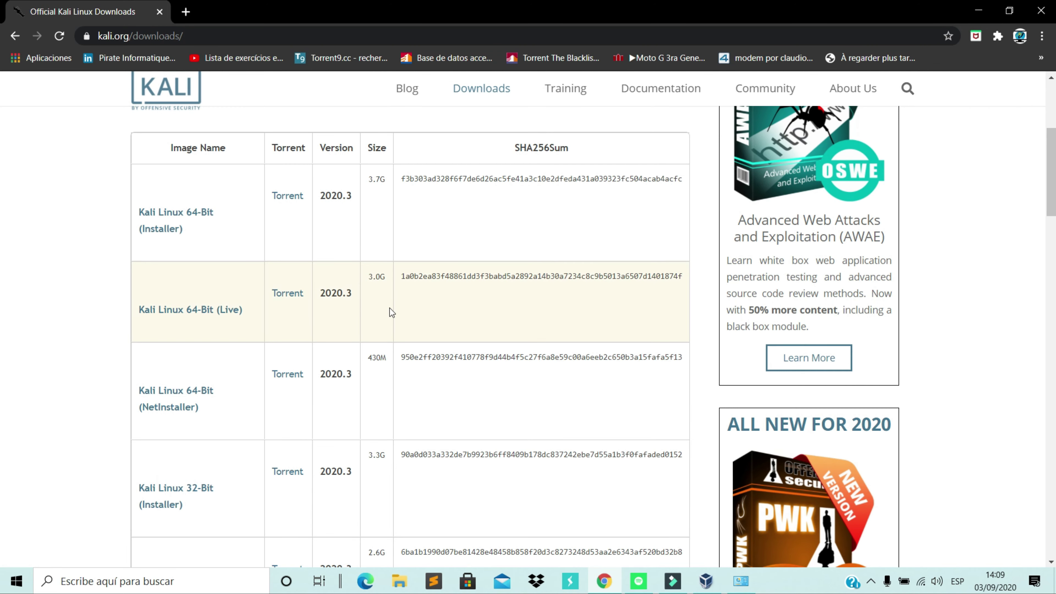
- Start the download of the Kali Linux 64-Bit (Installer) image and cancel it
{"action": "scroll", "coordinate": [252, 414], "scroll_direction": "down", "scroll_amount": 8}
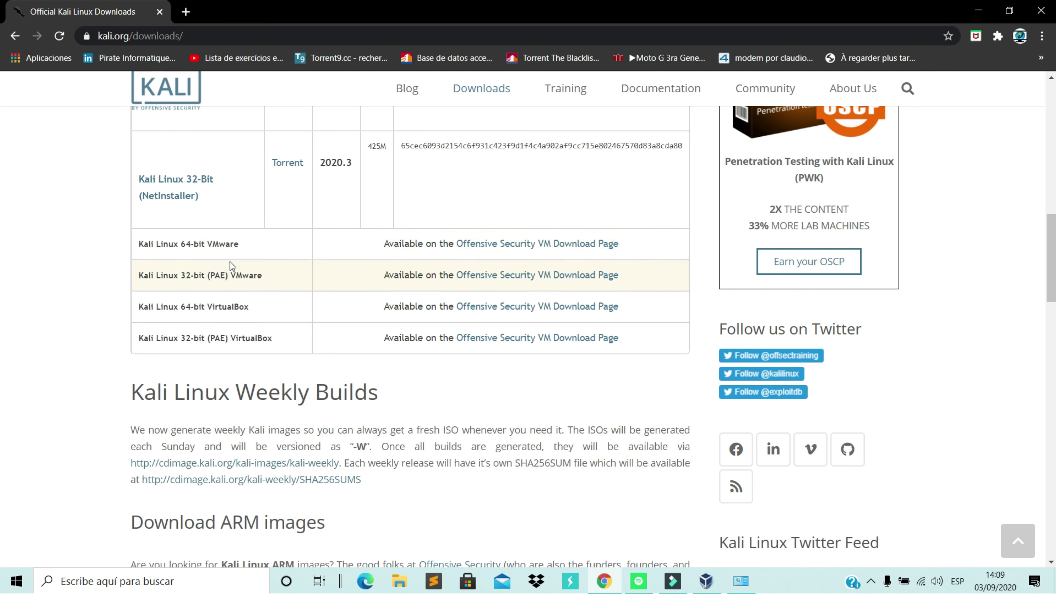
{"action": "scroll", "coordinate": [241, 276], "scroll_direction": "up", "scroll_amount": 6}
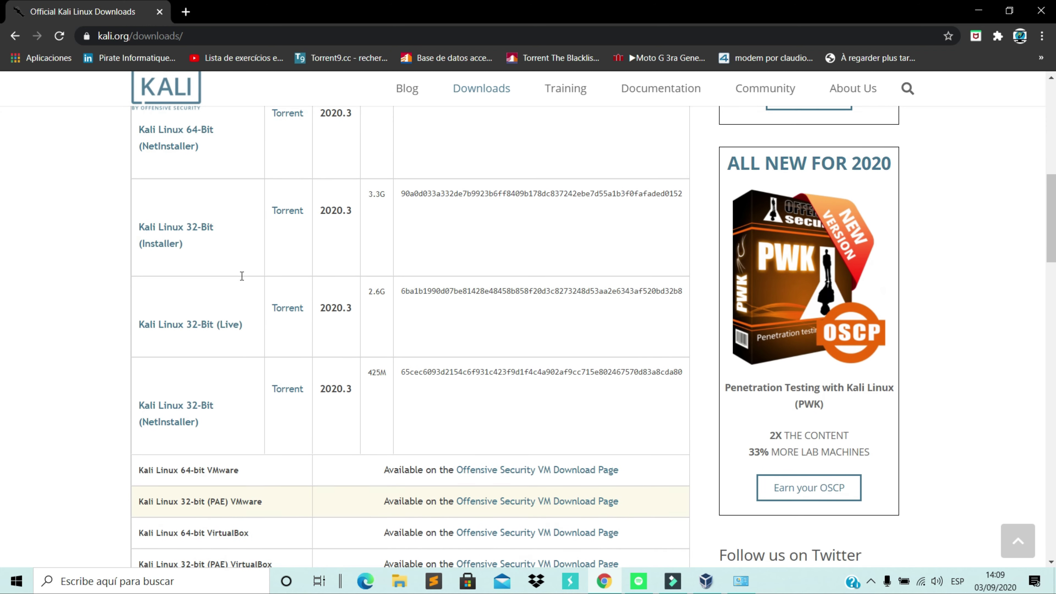
{"action": "scroll", "coordinate": [244, 281], "scroll_direction": "up", "scroll_amount": 2}
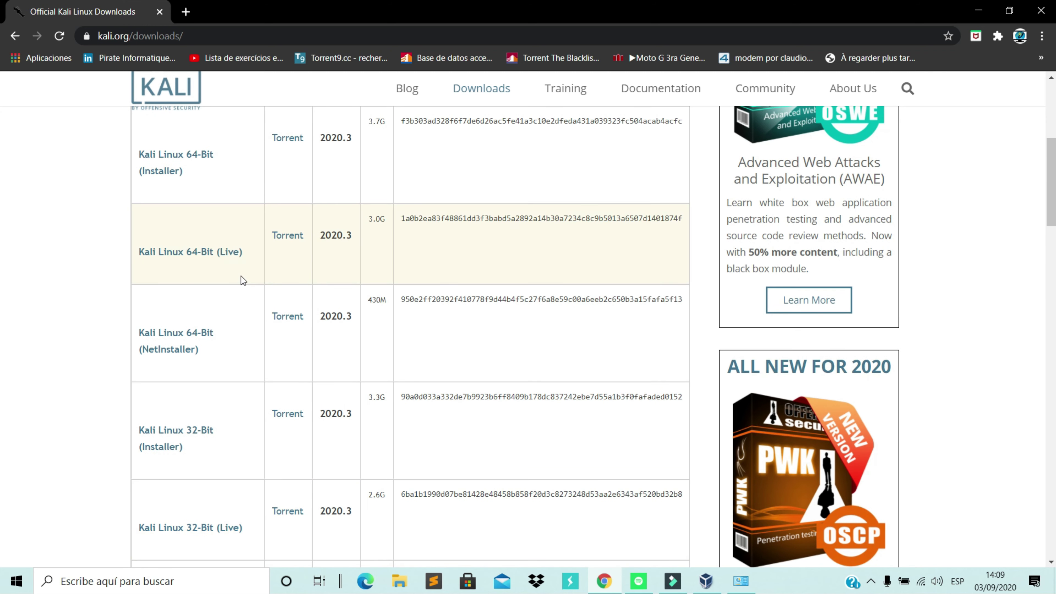
{"action": "scroll", "coordinate": [243, 281], "scroll_direction": "up", "scroll_amount": 2}
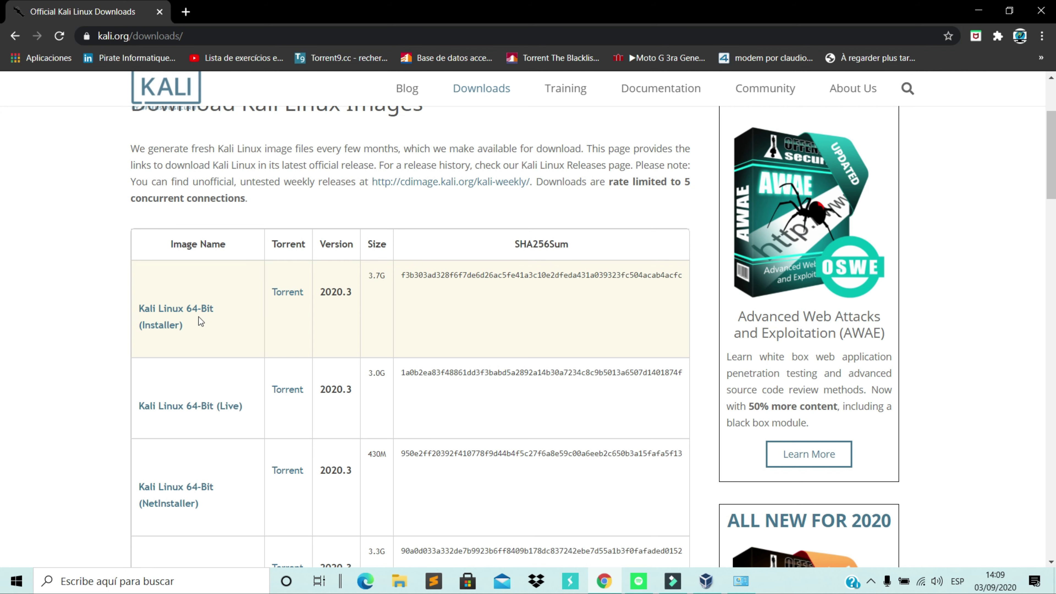
{"action": "scroll", "coordinate": [199, 317], "scroll_direction": "down", "scroll_amount": 4}
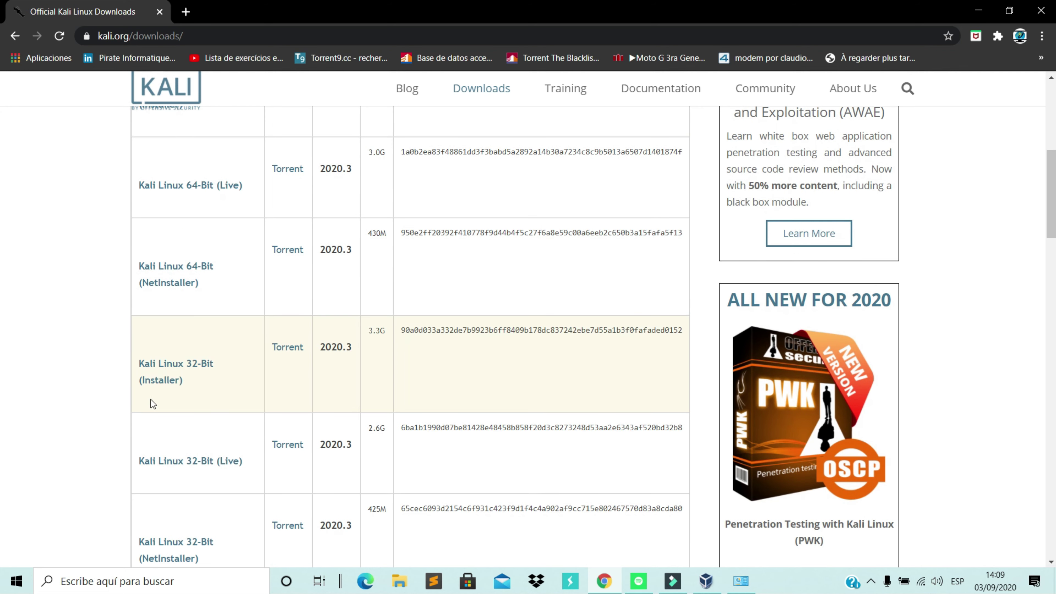
{"action": "scroll", "coordinate": [146, 383], "scroll_direction": "up", "scroll_amount": 7}
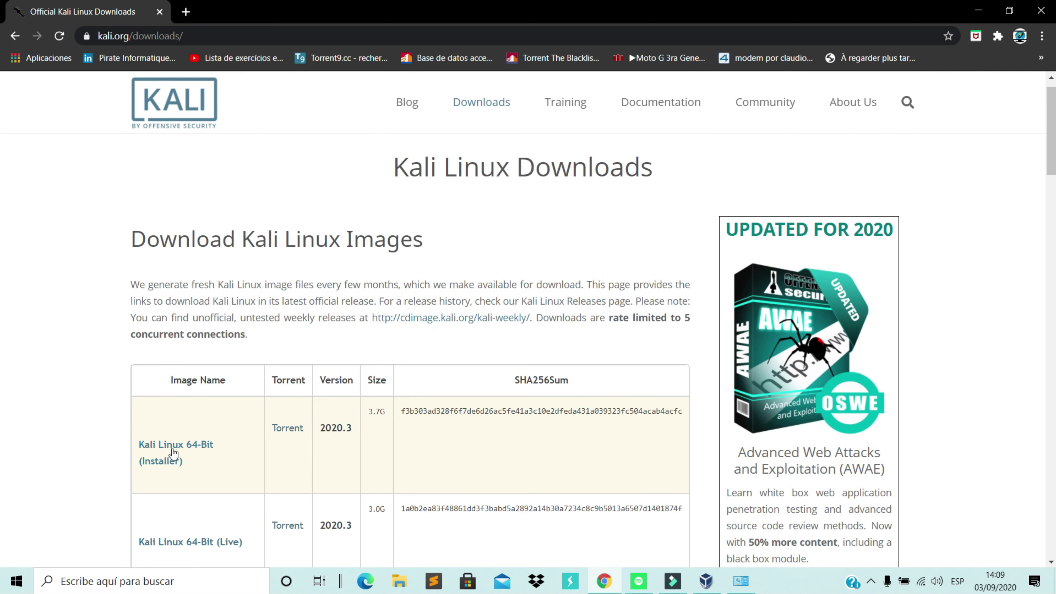
{"action": "left_click", "coordinate": [174, 453]}
{"action": "scroll", "coordinate": [175, 499], "scroll_direction": "down", "scroll_amount": 1}
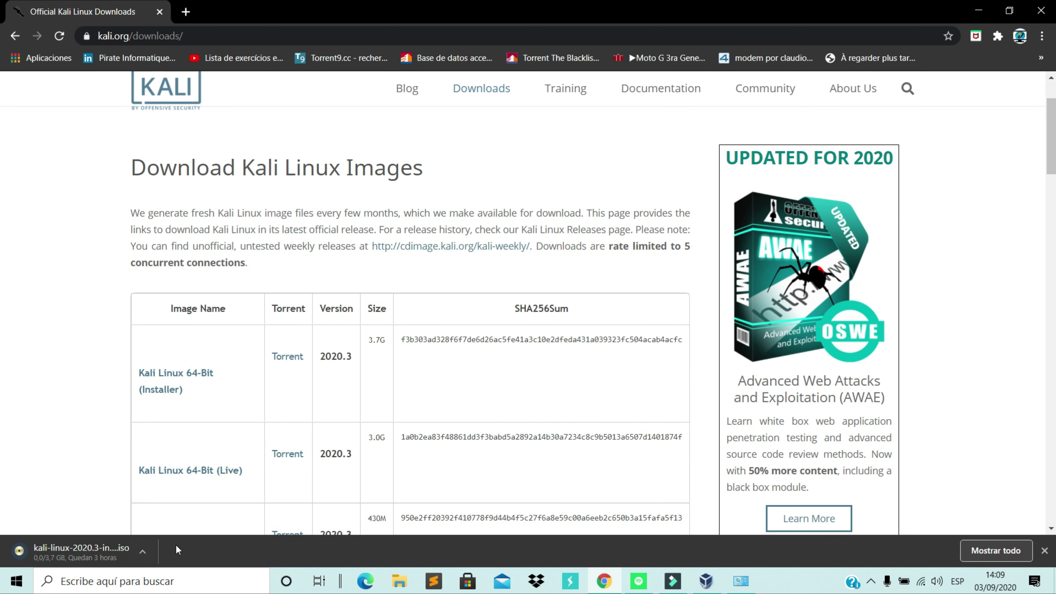
{"action": "left_click", "coordinate": [144, 551]}
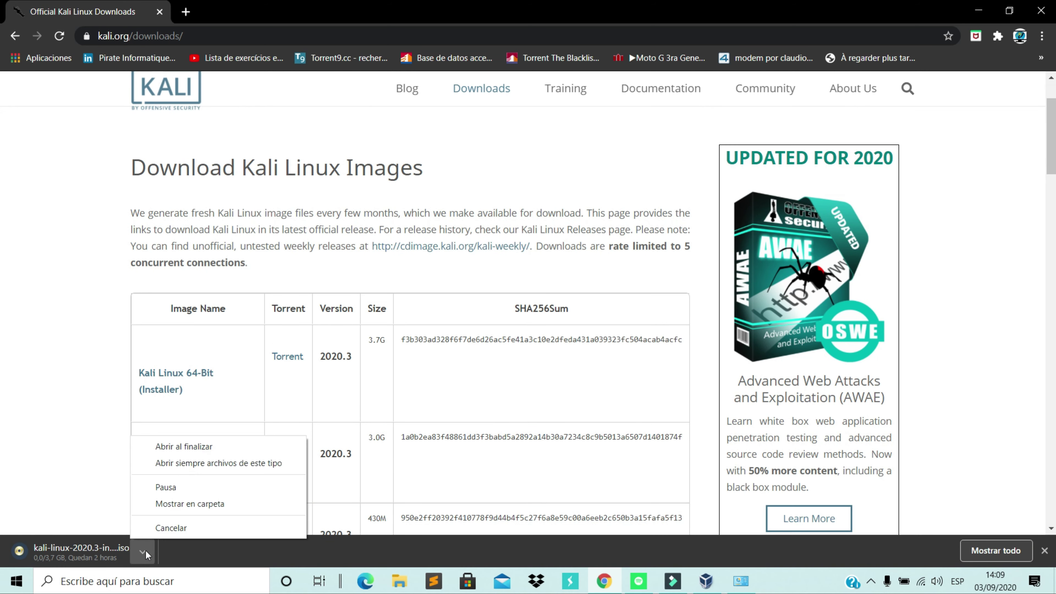
{"action": "left_click", "coordinate": [179, 525]}
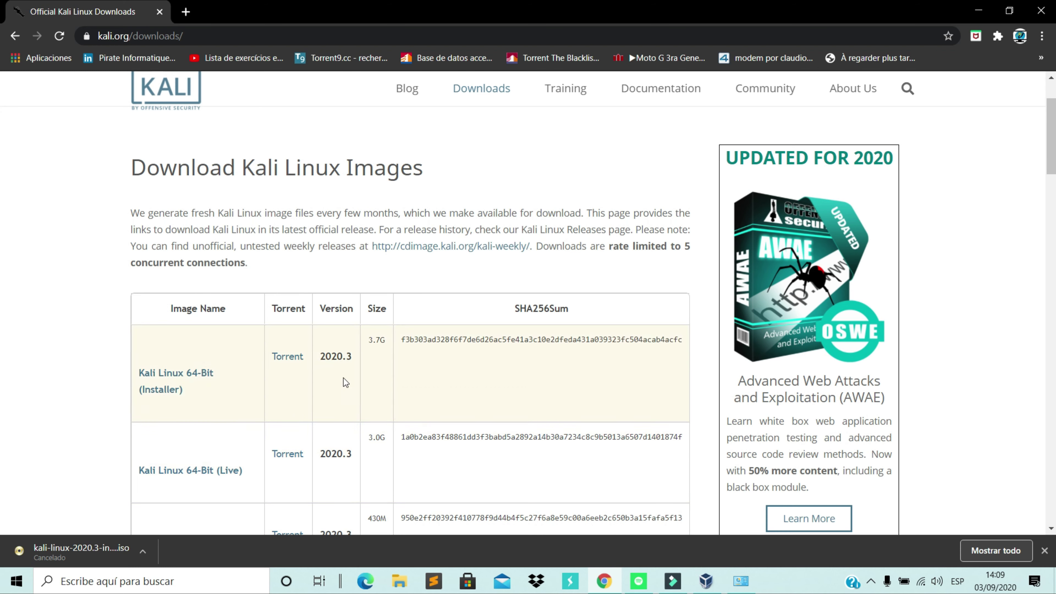
- Close the browser and start a new VirtualBox virtual machine named Kali Linux
{"action": "left_click", "coordinate": [1039, 9]}
{"action": "left_click", "coordinate": [541, 73]}
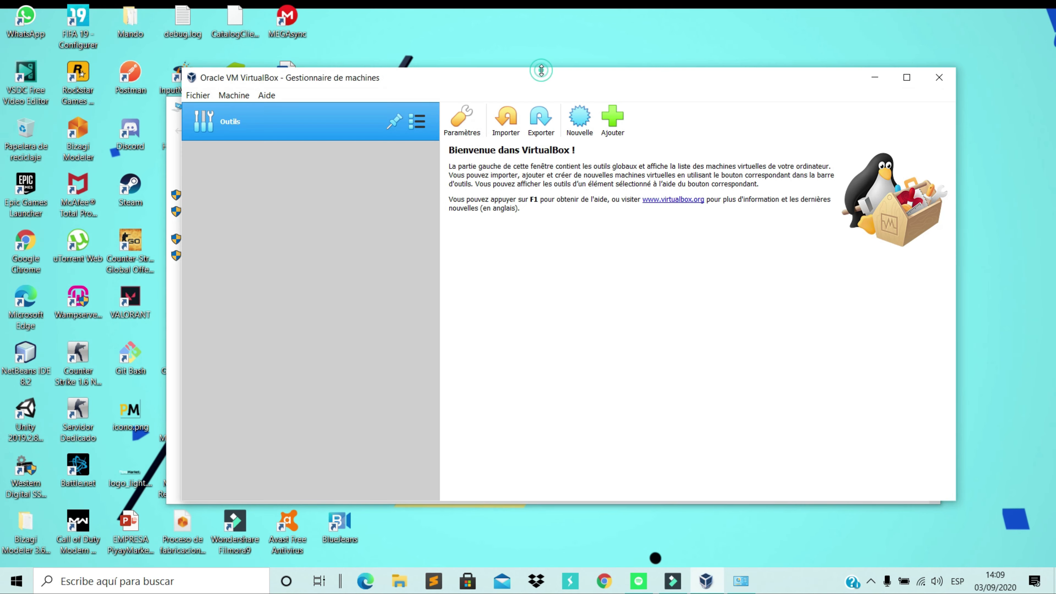
{"action": "left_click_drag", "start_coordinate": [454, 82], "coordinate": [466, 101]}
{"action": "left_click", "coordinate": [592, 150]}
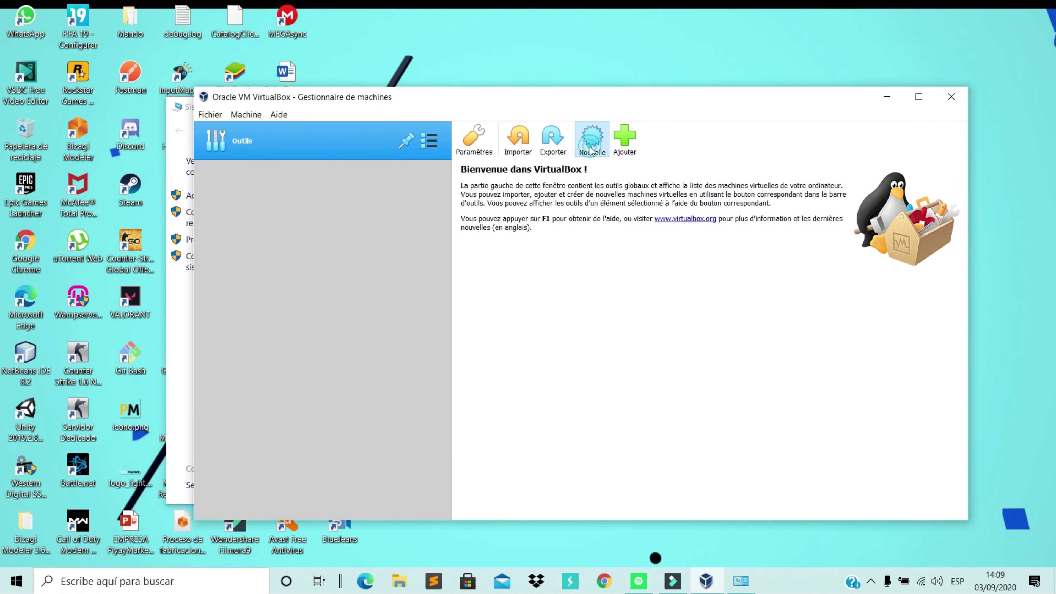
{"action": "left_click_drag", "start_coordinate": [520, 202], "coordinate": [453, 174]}
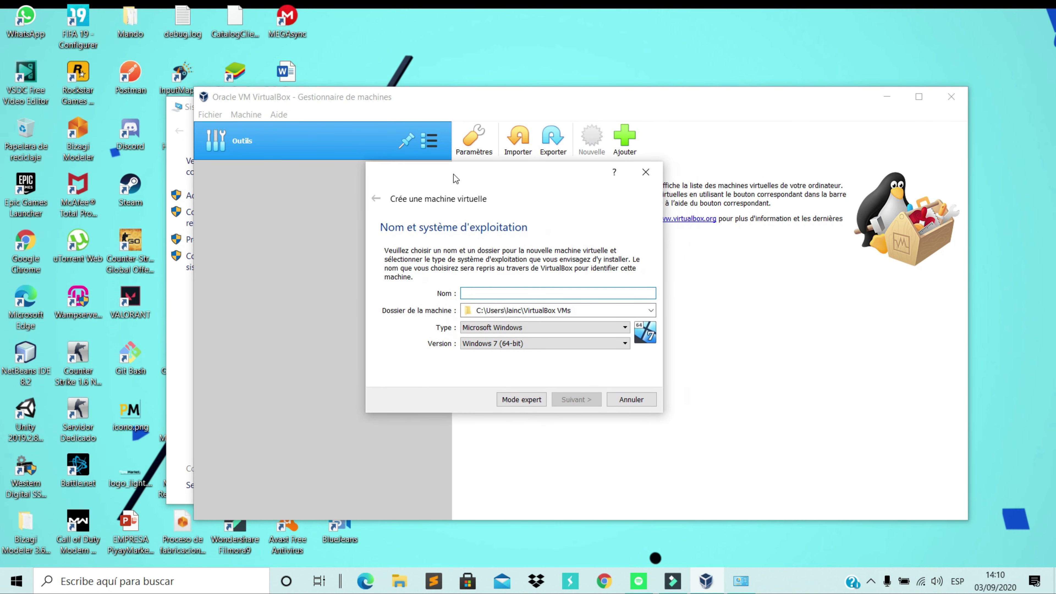
{"action": "type", "text": "Kal"}
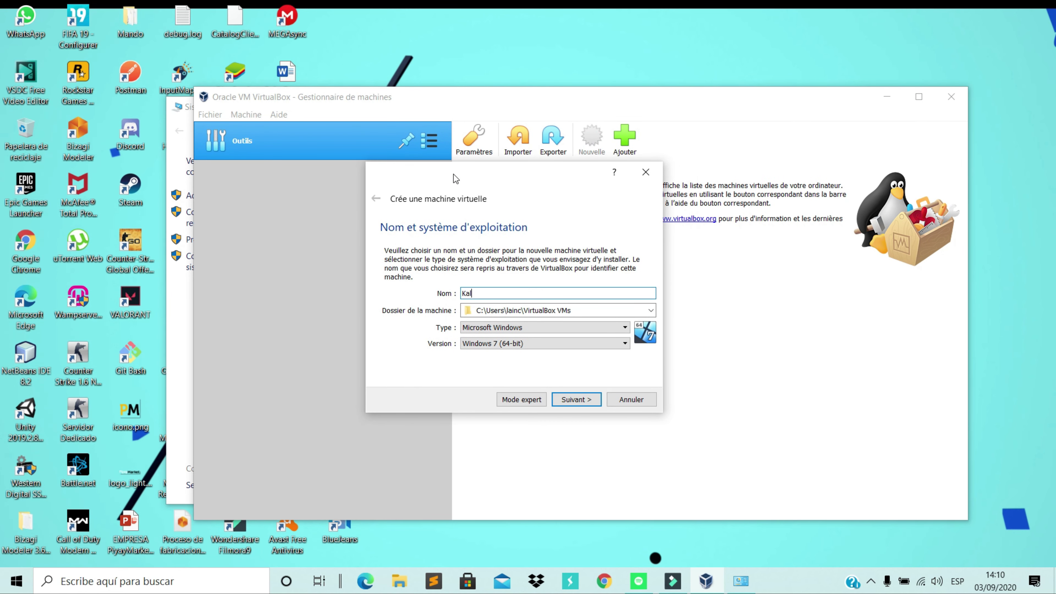
{"action": "type", "text": "i Linux"}
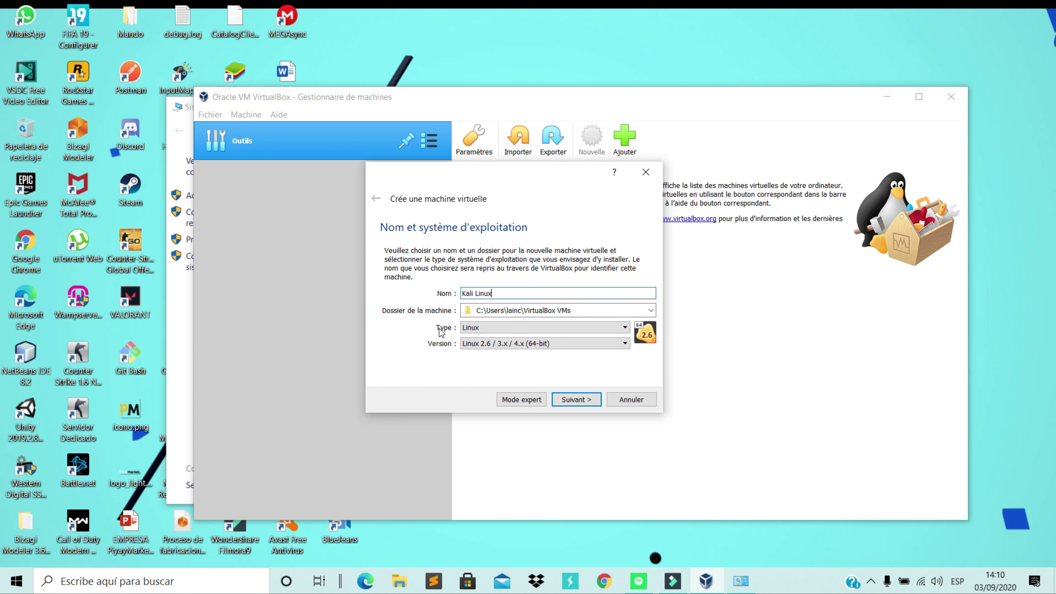
- Set the virtual machine's type to Linux and its version to Debian (64-bit), and continue to the memory size settings
{"action": "left_click", "coordinate": [625, 328]}
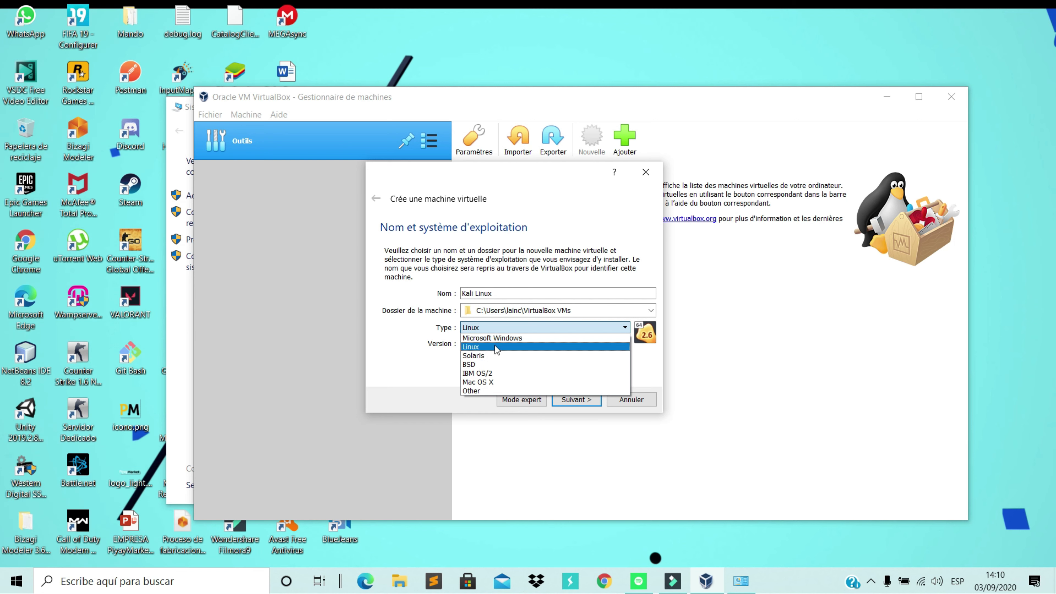
{"action": "left_click", "coordinate": [487, 346]}
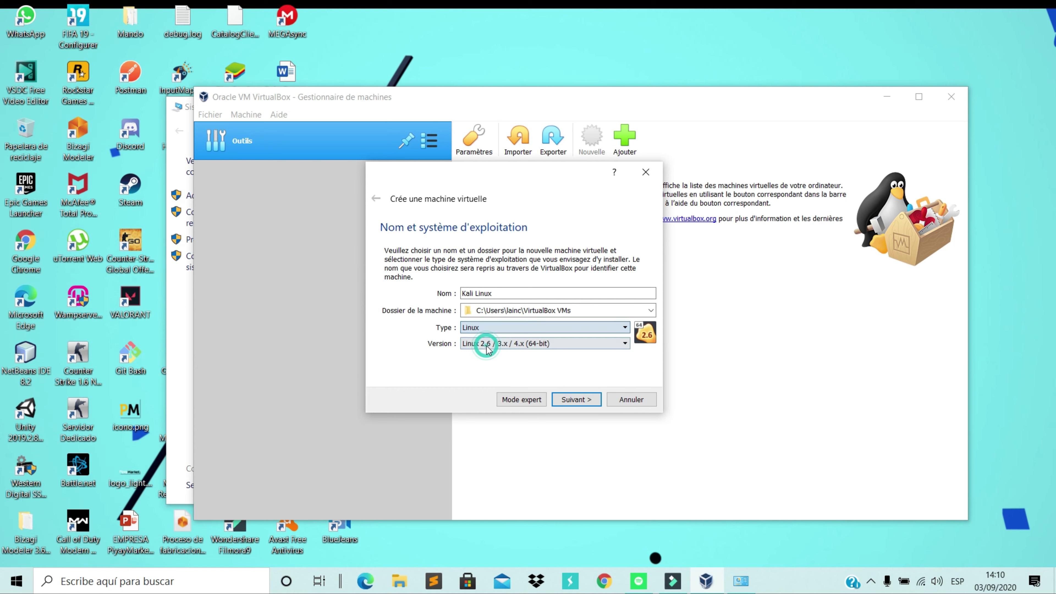
{"action": "left_click", "coordinate": [624, 344]}
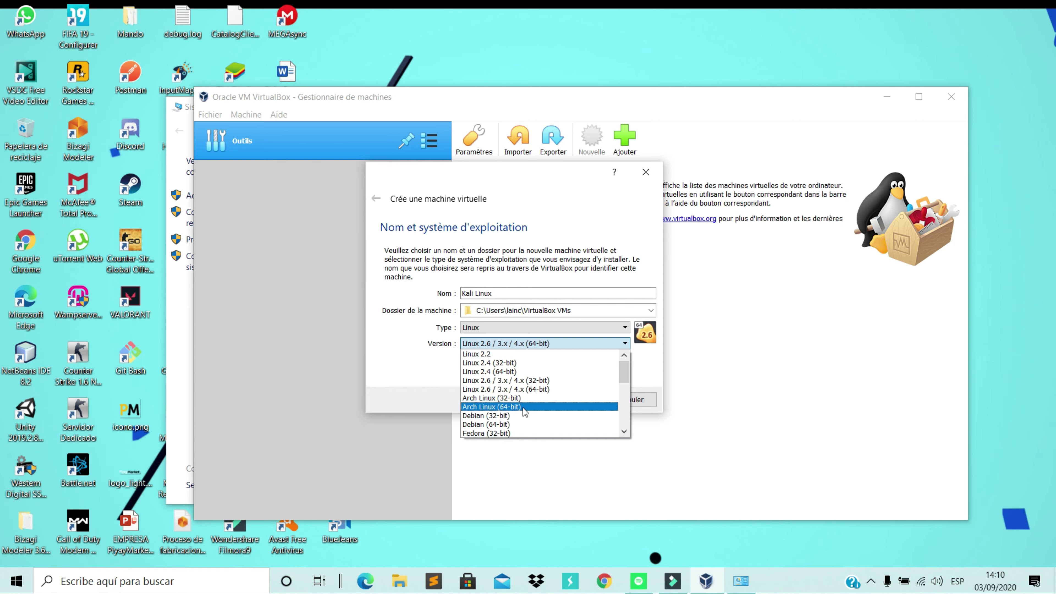
{"action": "left_click", "coordinate": [466, 424]}
{"action": "left_click", "coordinate": [571, 398]}
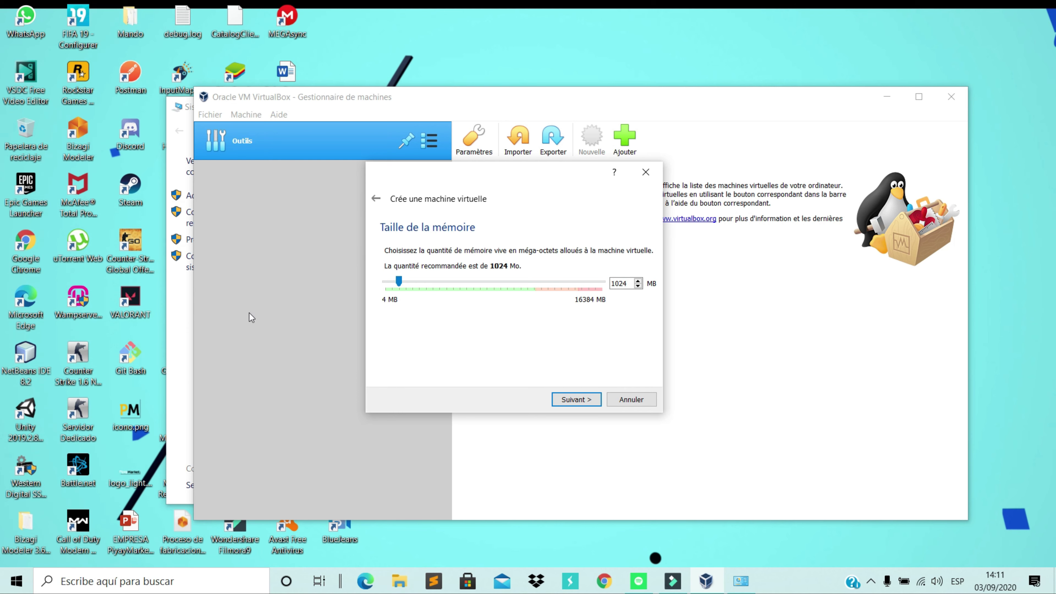
- Check the computer's installed RAM and raise the virtual machine's memory above the recommended 1024 MB
{"action": "left_click", "coordinate": [166, 386]}
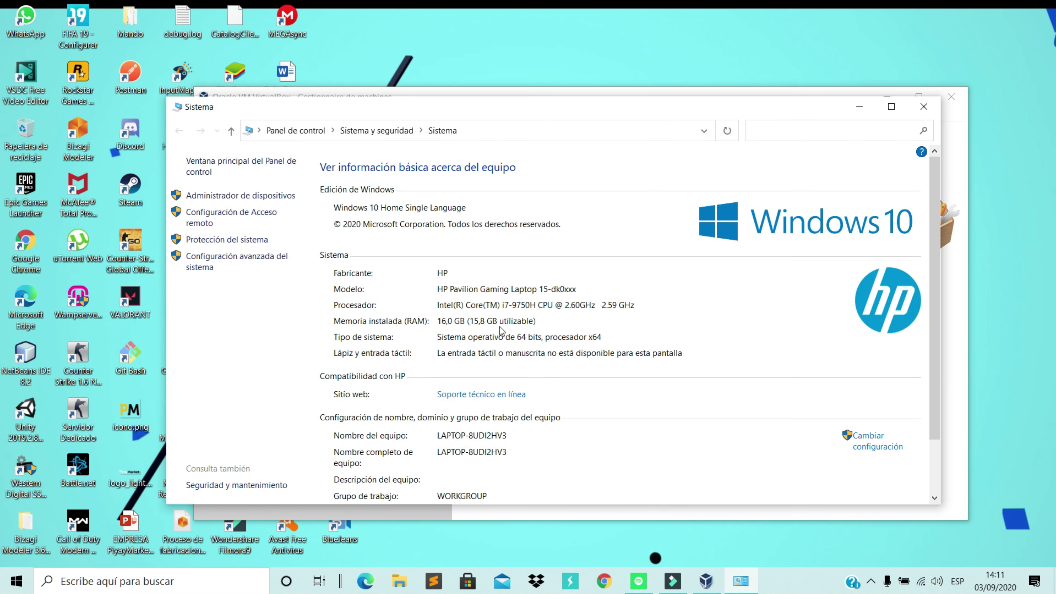
{"action": "left_click", "coordinate": [444, 321]}
{"action": "mouse_move", "coordinate": [706, 581]}
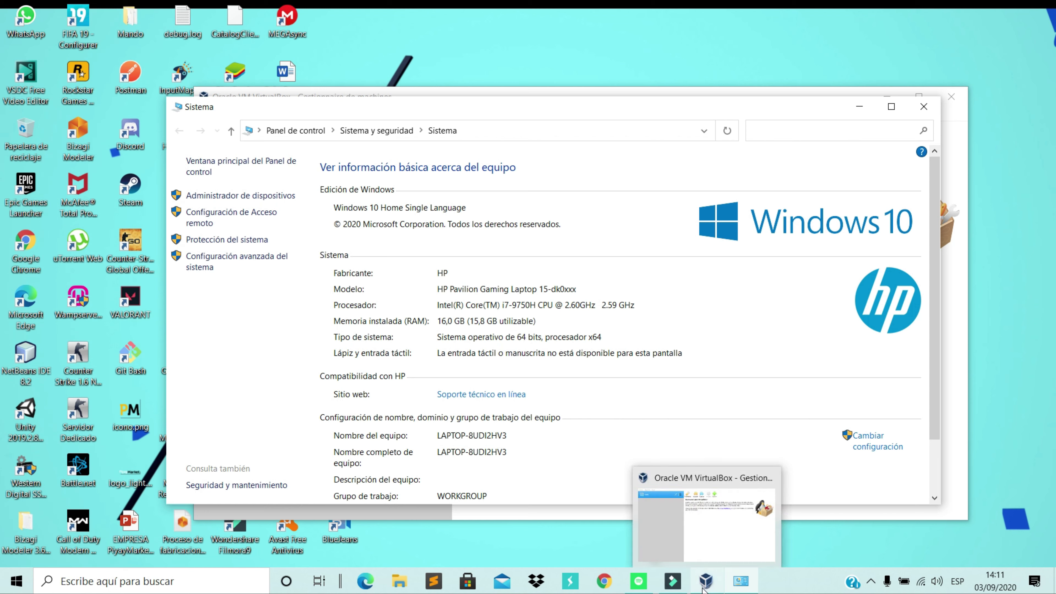
{"action": "left_click", "coordinate": [543, 511]}
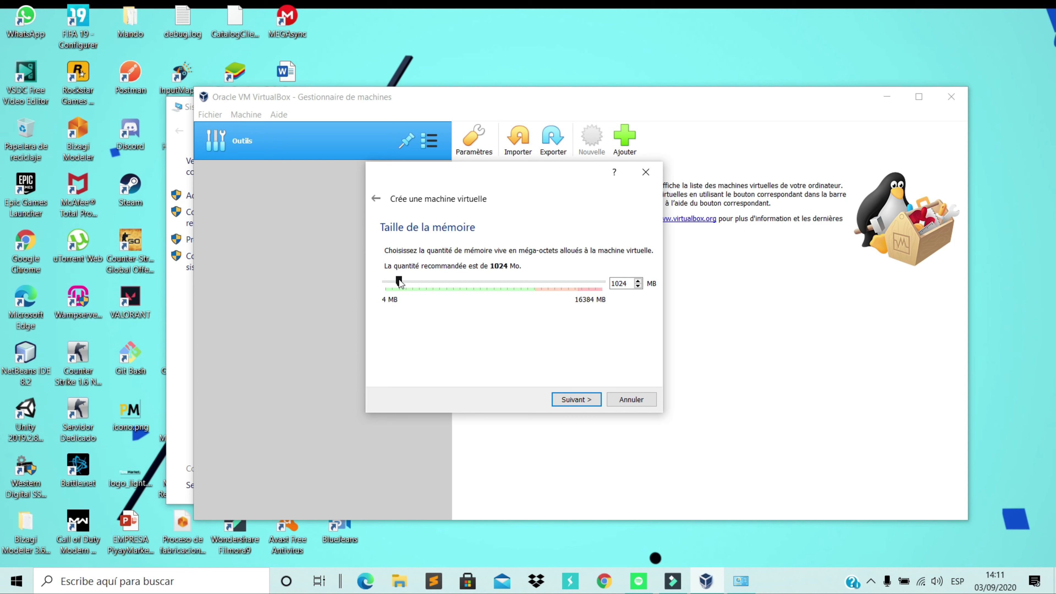
{"action": "left_click_drag", "start_coordinate": [398, 279], "coordinate": [468, 292]}
{"action": "left_click", "coordinate": [572, 398]}
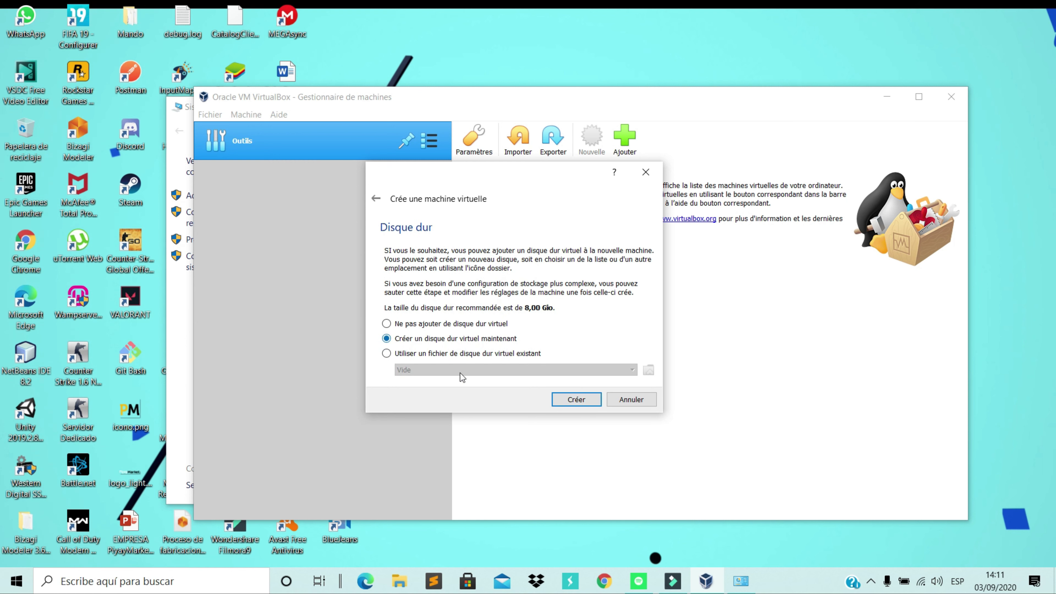
- Create a new virtual hard disk for the machine with the VHD file type, and continue to the storage allocation choice
{"action": "left_click", "coordinate": [567, 400]}
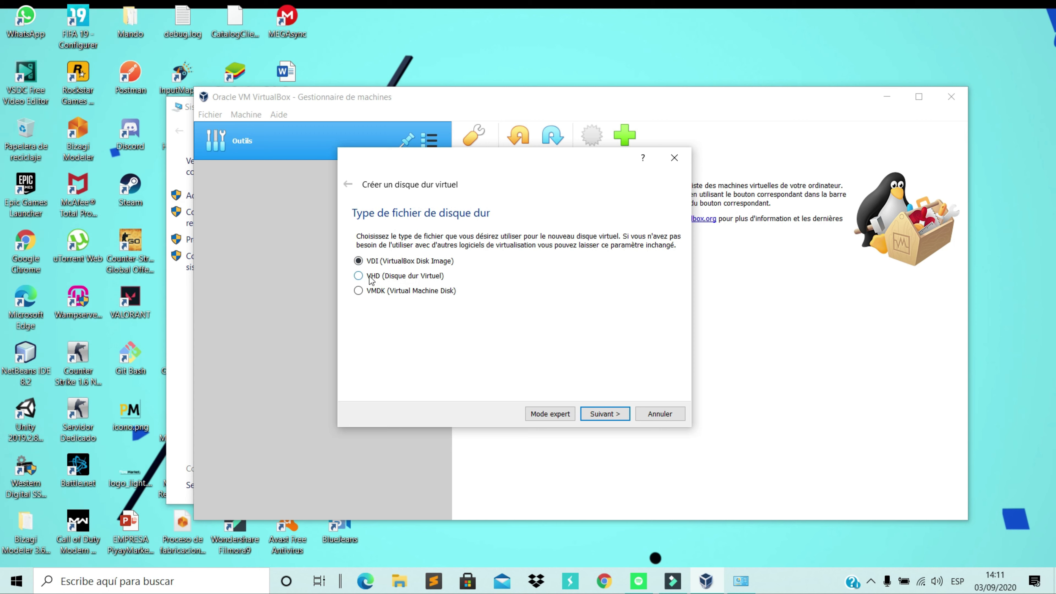
{"action": "left_click", "coordinate": [358, 275]}
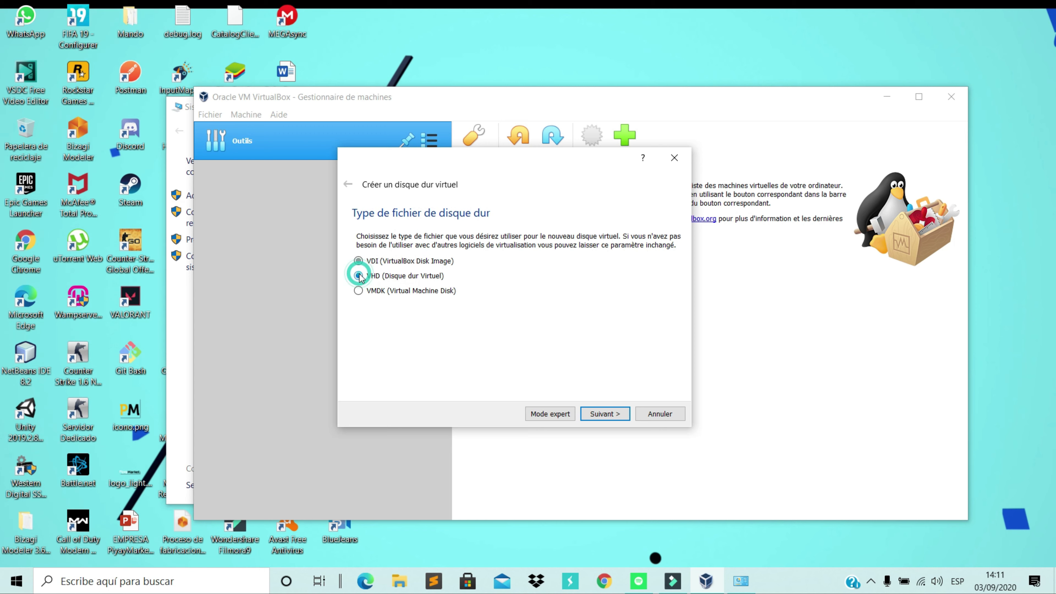
{"action": "left_click", "coordinate": [604, 414]}
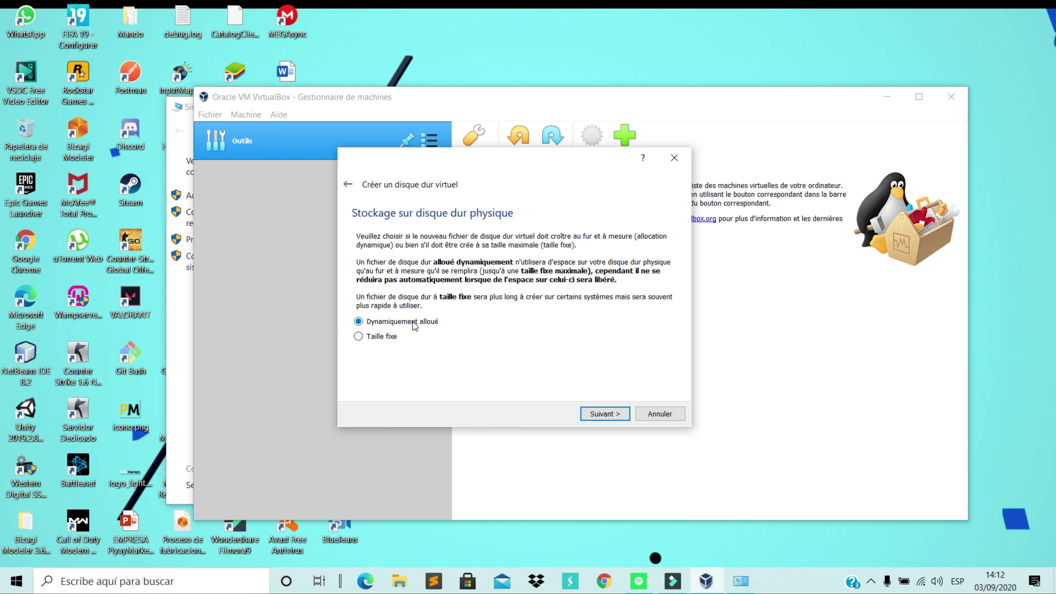
- Choose fixed-size storage for the virtual hard disk, set its size to 108,34 Gio and create the disk
{"action": "left_click", "coordinate": [359, 337]}
{"action": "left_click", "coordinate": [600, 414]}
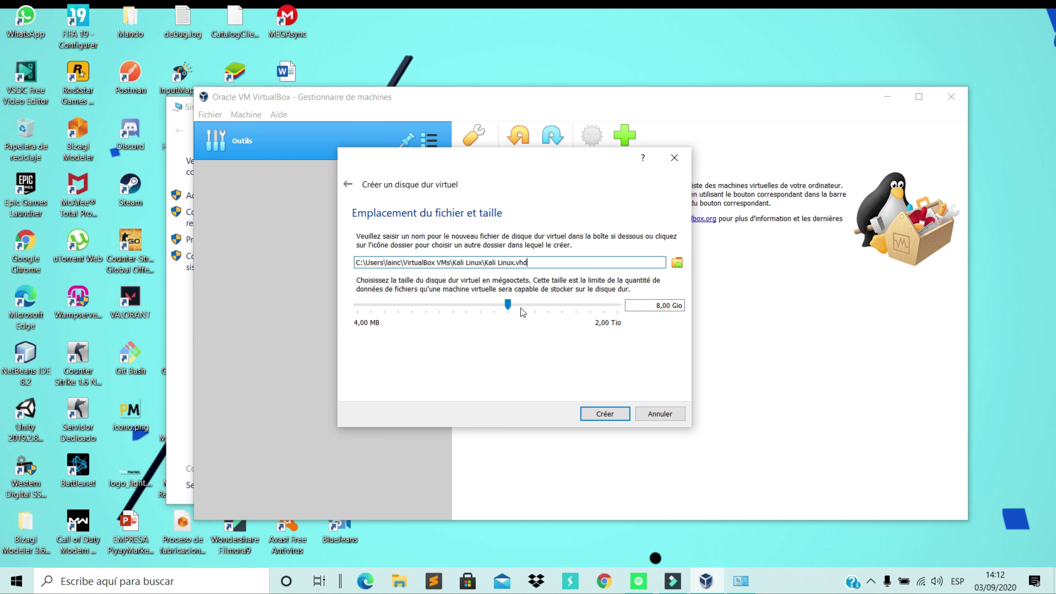
{"action": "mouse_move", "coordinate": [521, 308]}
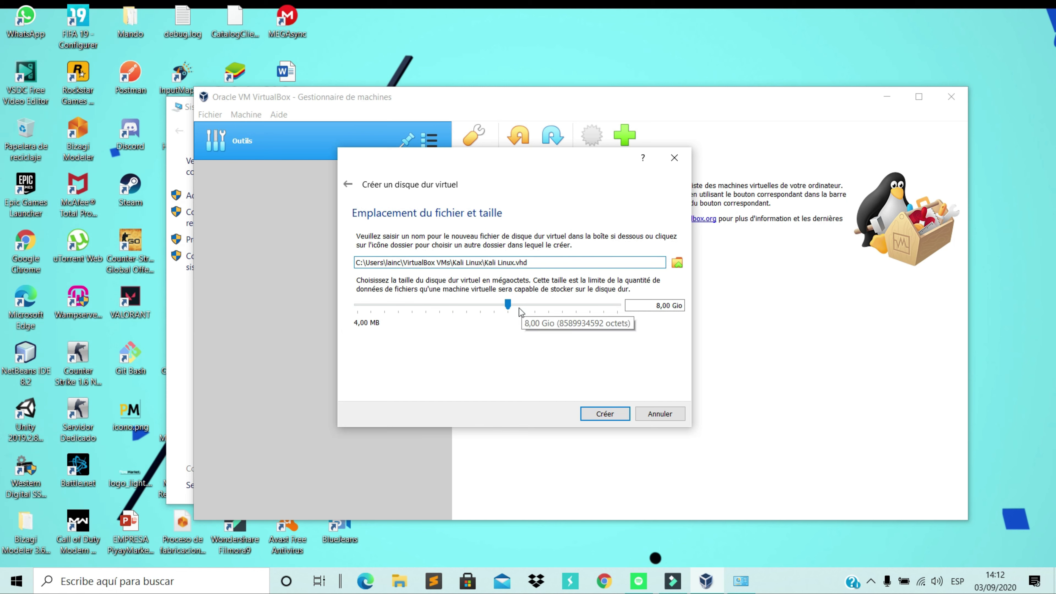
{"action": "left_click_drag", "start_coordinate": [508, 304], "coordinate": [563, 312]}
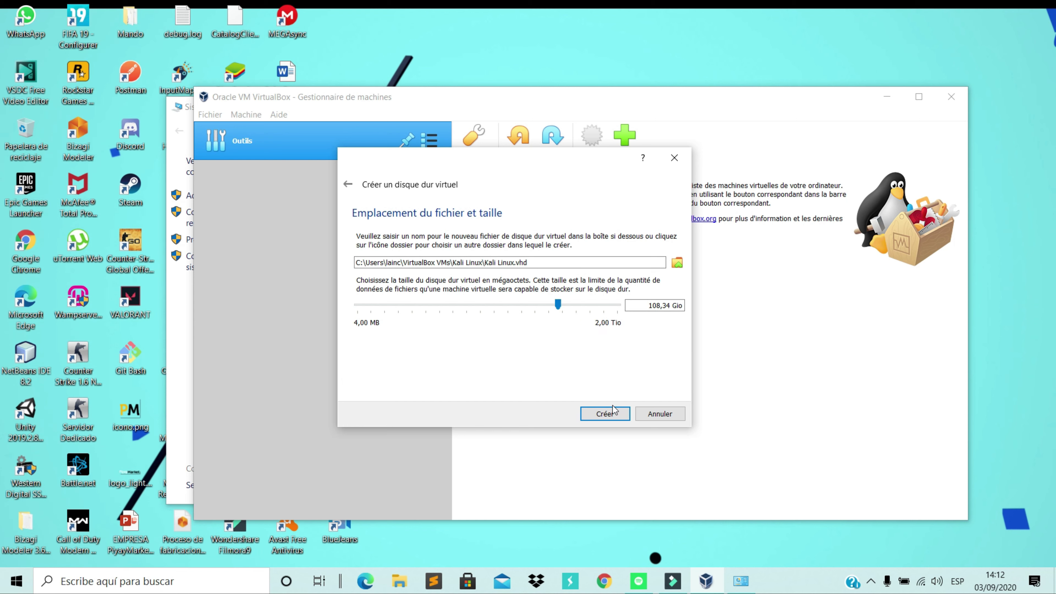
{"action": "left_click", "coordinate": [605, 414]}
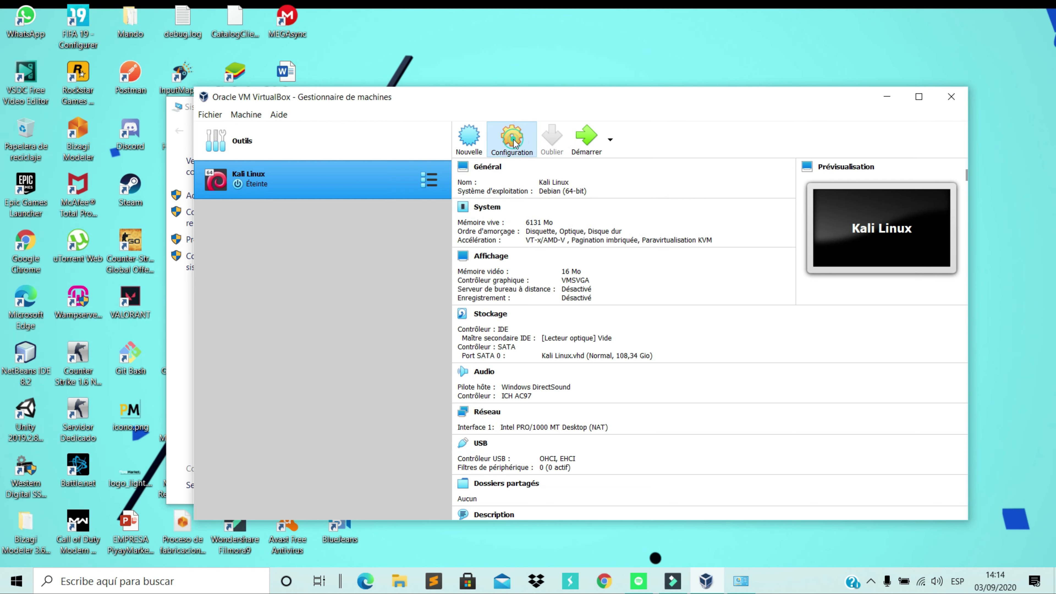
- Open the Kali Linux machine's advanced general settings and copy the CatalogClientLogs_2020_7_11 file on the desktop
{"action": "left_click", "coordinate": [521, 149]}
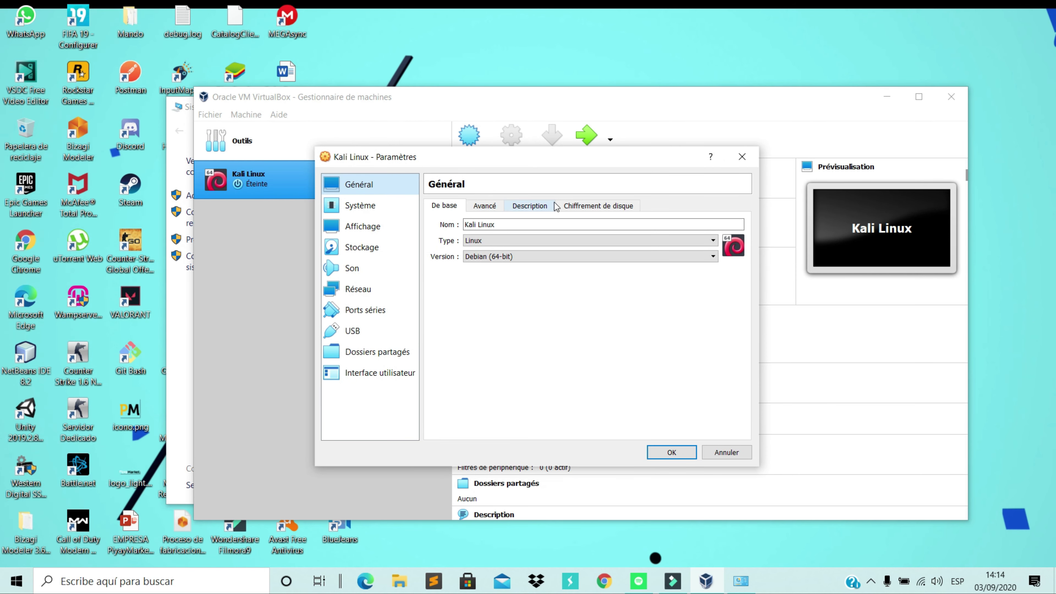
{"action": "left_click", "coordinate": [482, 208]}
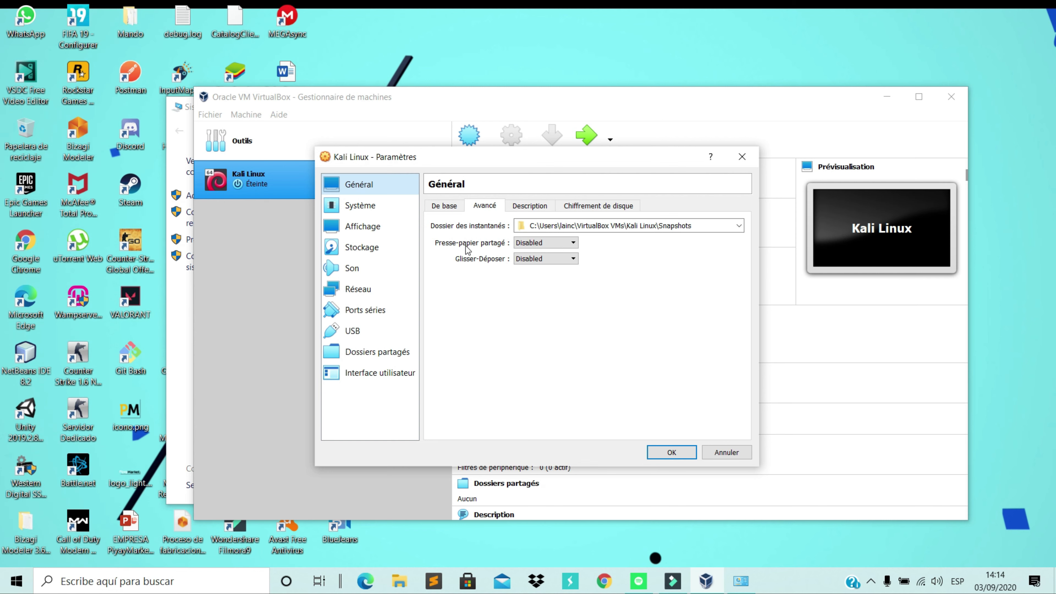
{"action": "left_click", "coordinate": [234, 30]}
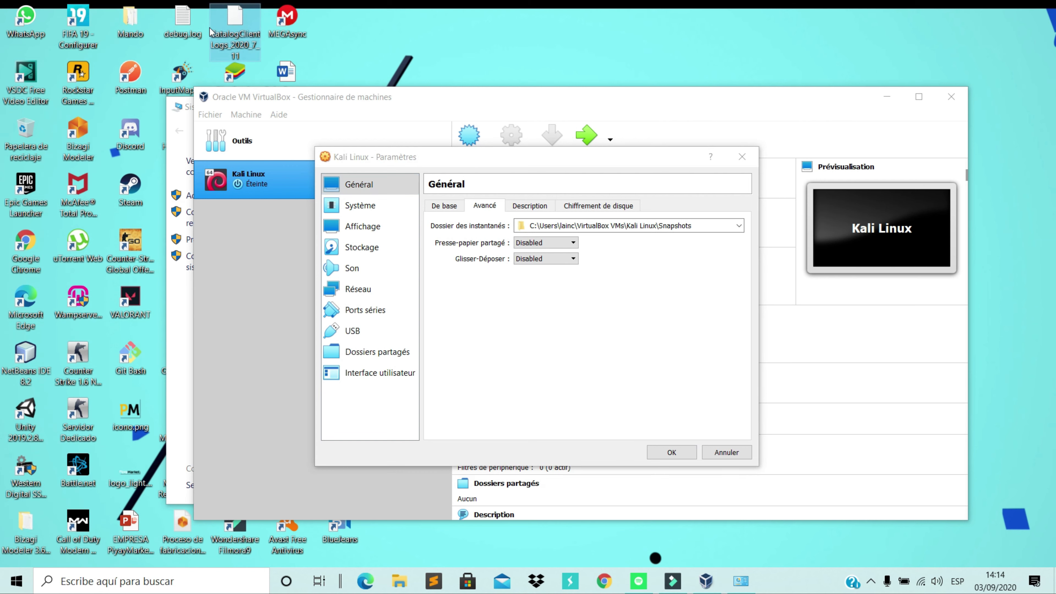
{"action": "right_click", "coordinate": [232, 30]}
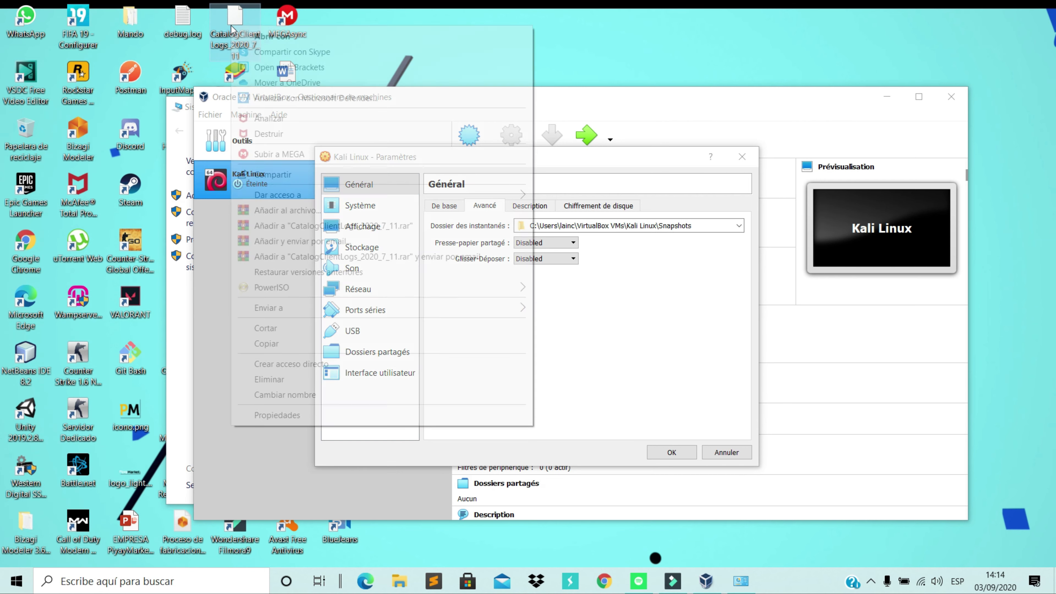
{"action": "left_click", "coordinate": [261, 345]}
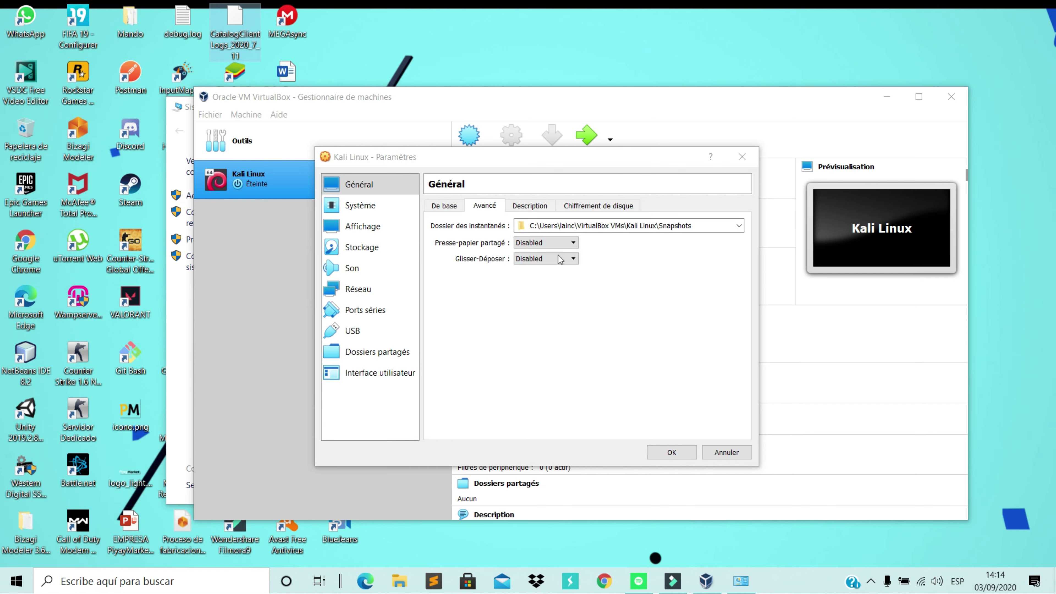
- Set both the shared clipboard and drag-and-drop of the virtual machine to Bidirectionnel
{"action": "left_click", "coordinate": [555, 243]}
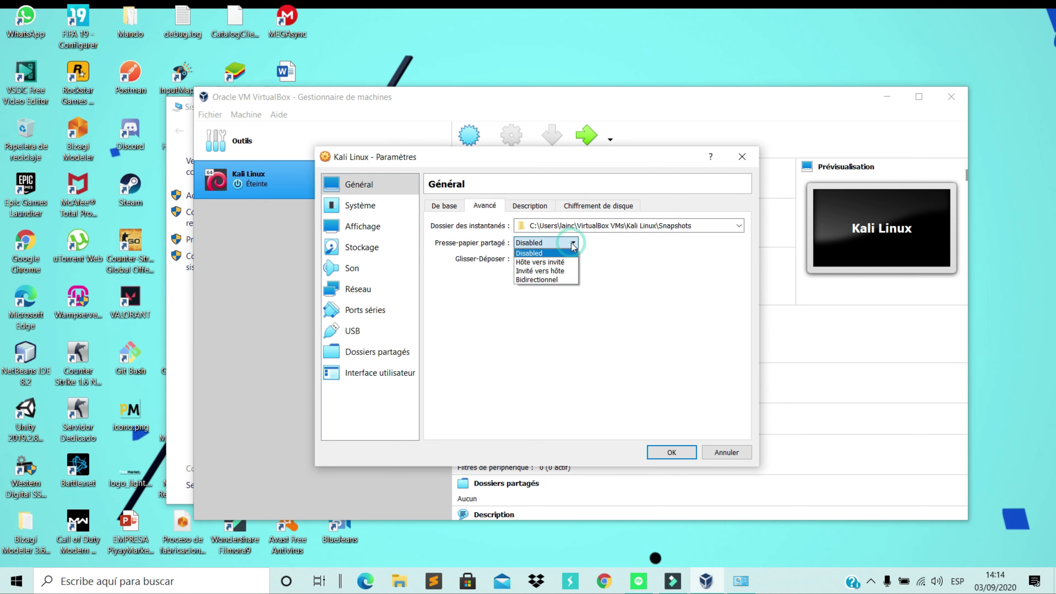
{"action": "left_click", "coordinate": [535, 280]}
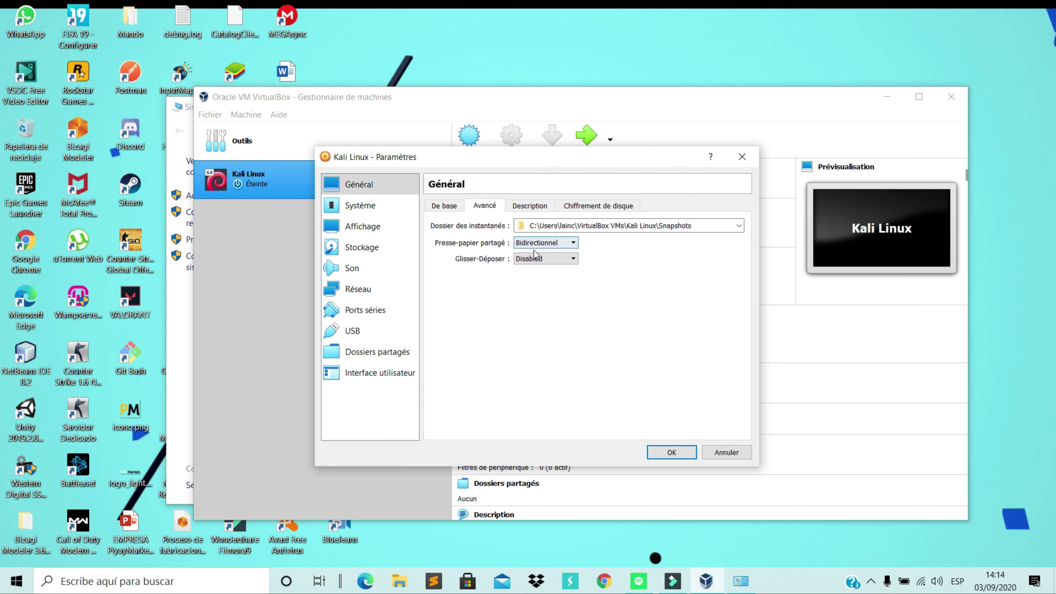
{"action": "left_click", "coordinate": [573, 259]}
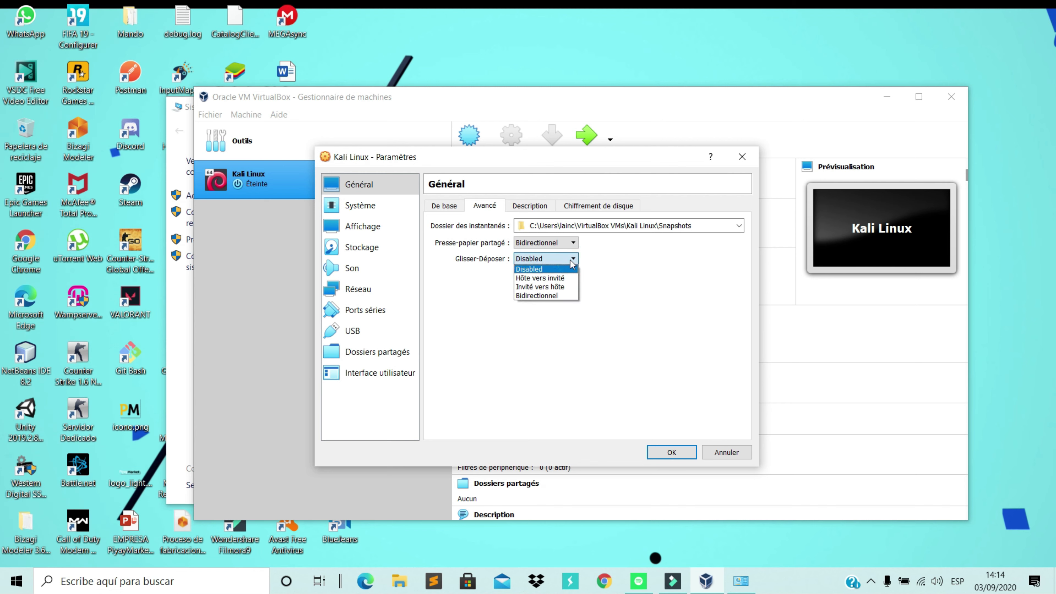
{"action": "left_click", "coordinate": [530, 295]}
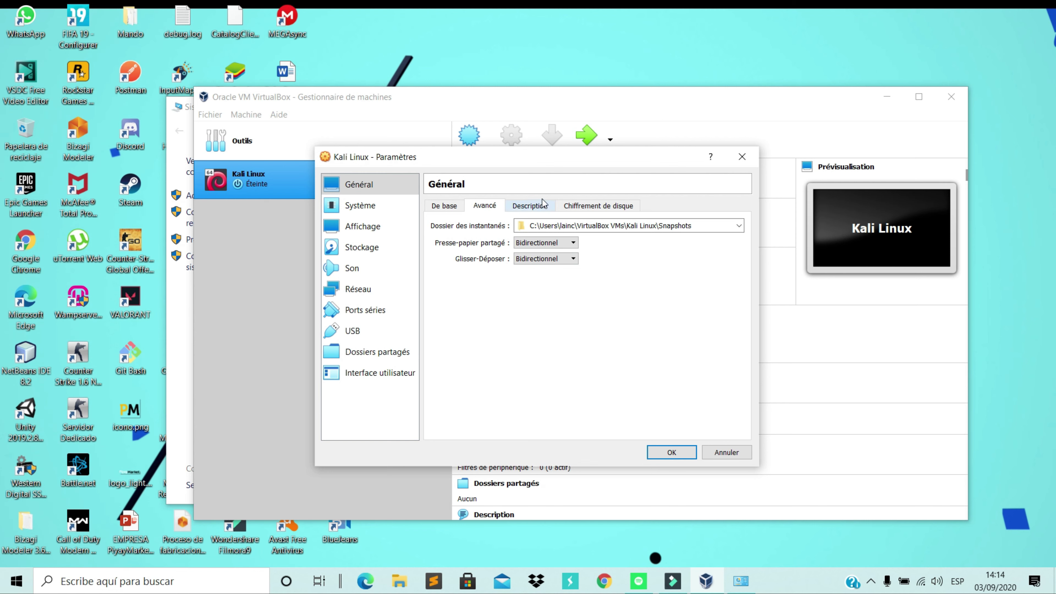
- Review the machine's description, disk encryption and basic settings, and increase its number of processors by three
{"action": "left_click", "coordinate": [531, 206]}
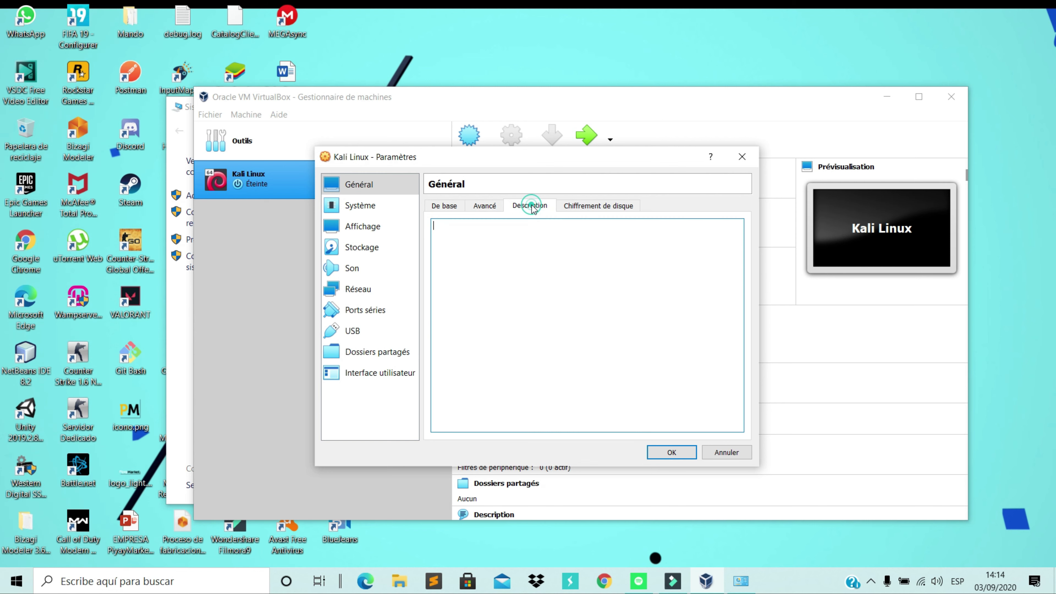
{"action": "left_click", "coordinate": [577, 209]}
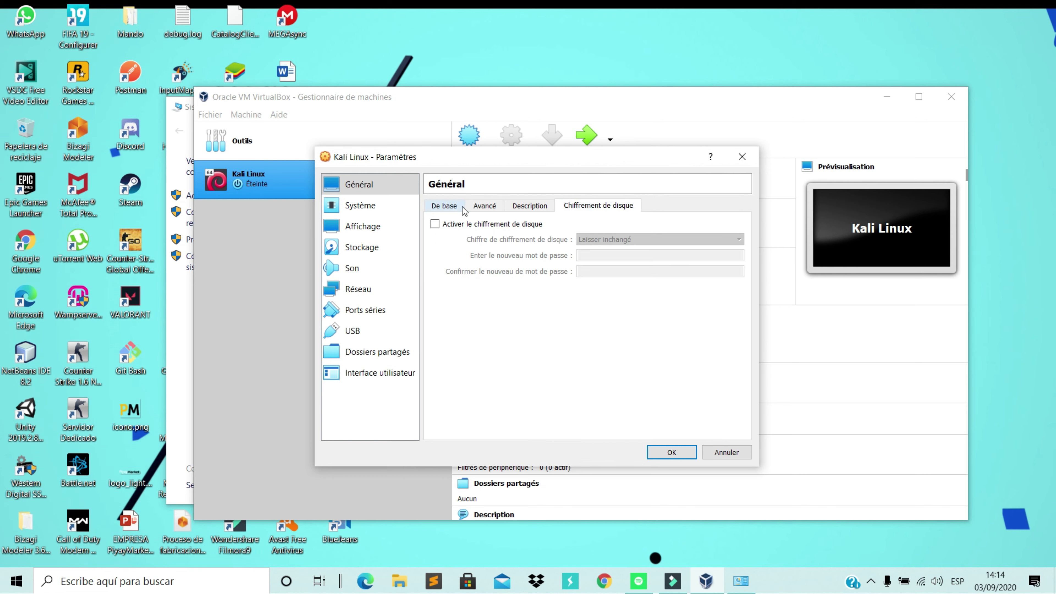
{"action": "left_click", "coordinate": [447, 207]}
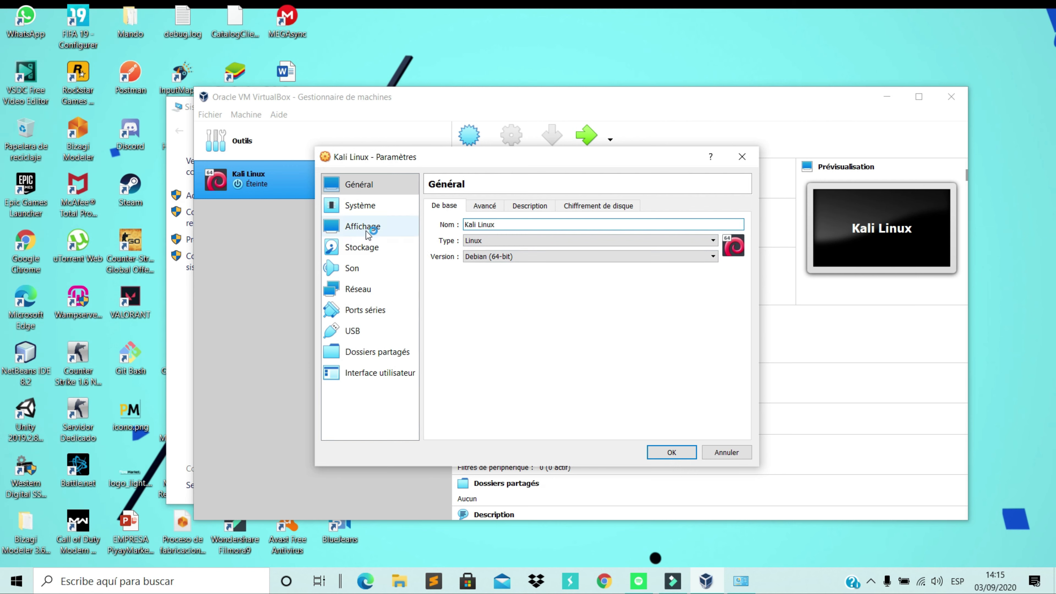
{"action": "left_click", "coordinate": [351, 206]}
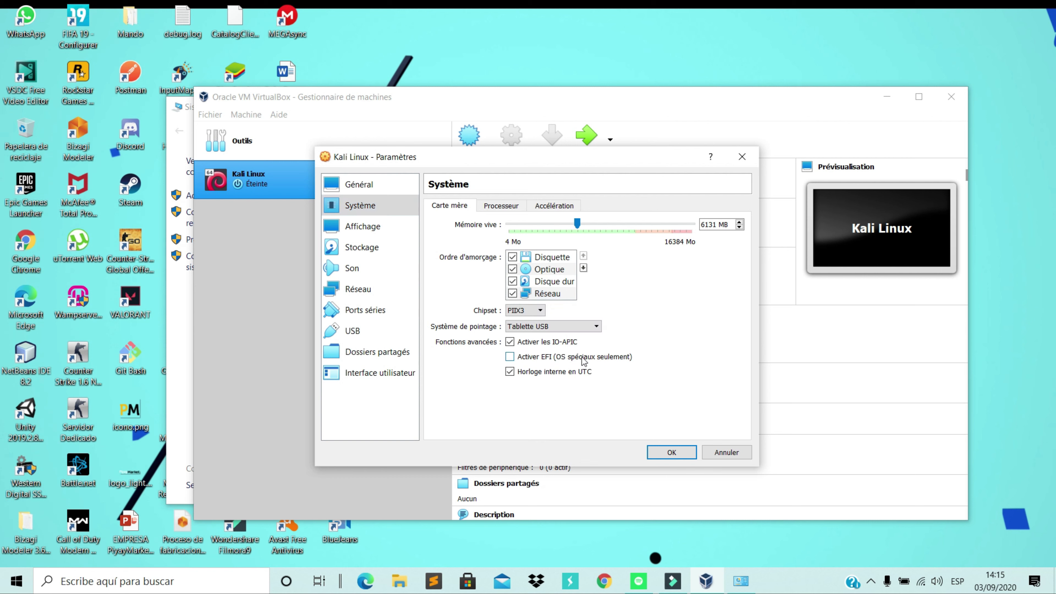
{"action": "left_click", "coordinate": [494, 207]}
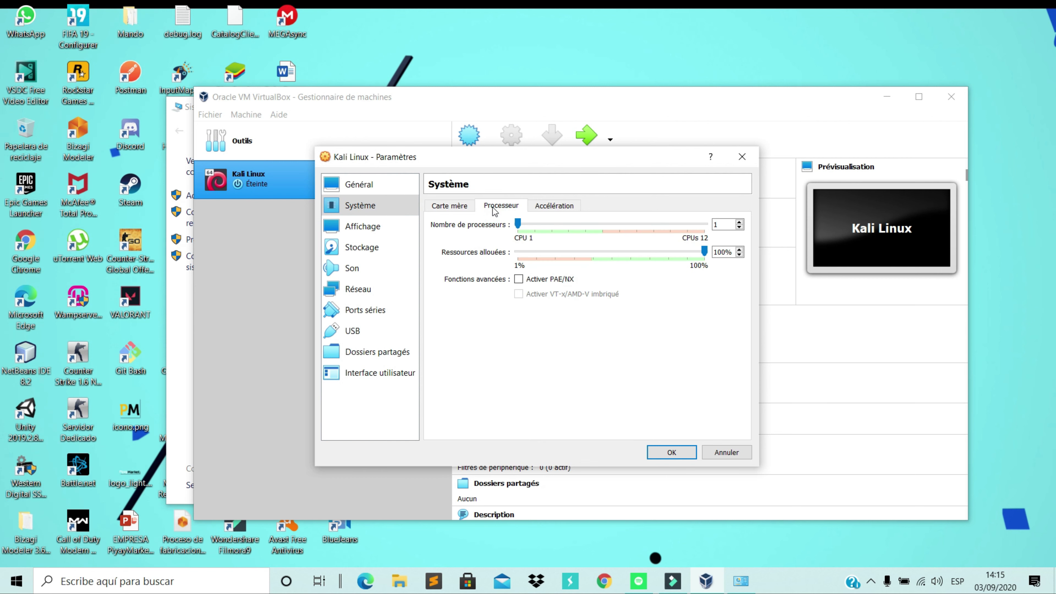
{"action": "left_click", "coordinate": [743, 223]}
{"action": "left_click", "coordinate": [742, 222]}
{"action": "left_click", "coordinate": [743, 222]}
- Examine the virtual machine's acceleration, motherboard, display, storage, audio, network access and serial port settings
{"action": "left_click", "coordinate": [540, 210]}
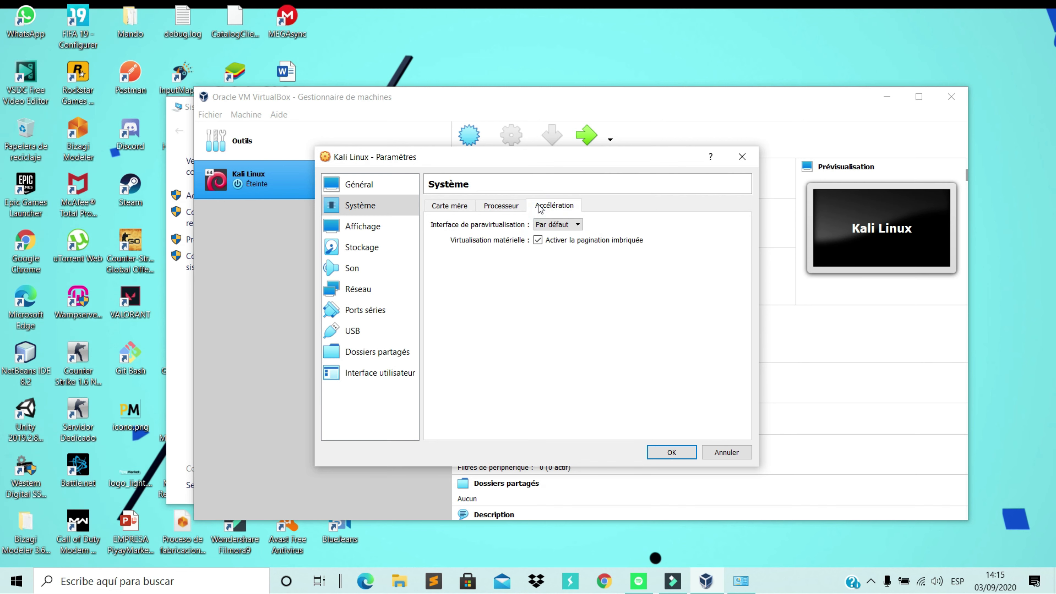
{"action": "left_click", "coordinate": [452, 209]}
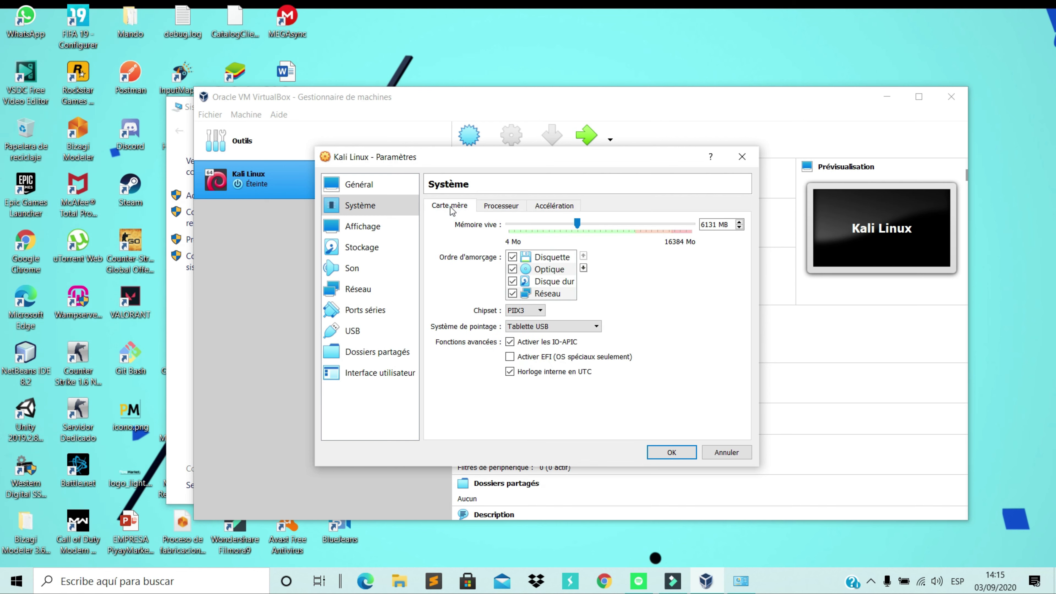
{"action": "left_click", "coordinate": [351, 230]}
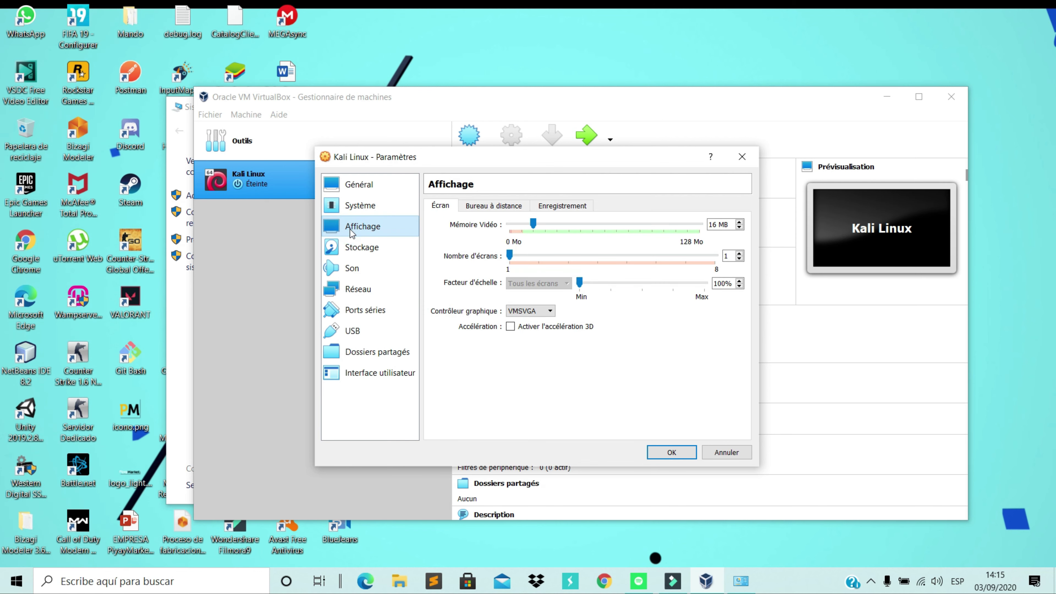
{"action": "left_click", "coordinate": [494, 206]}
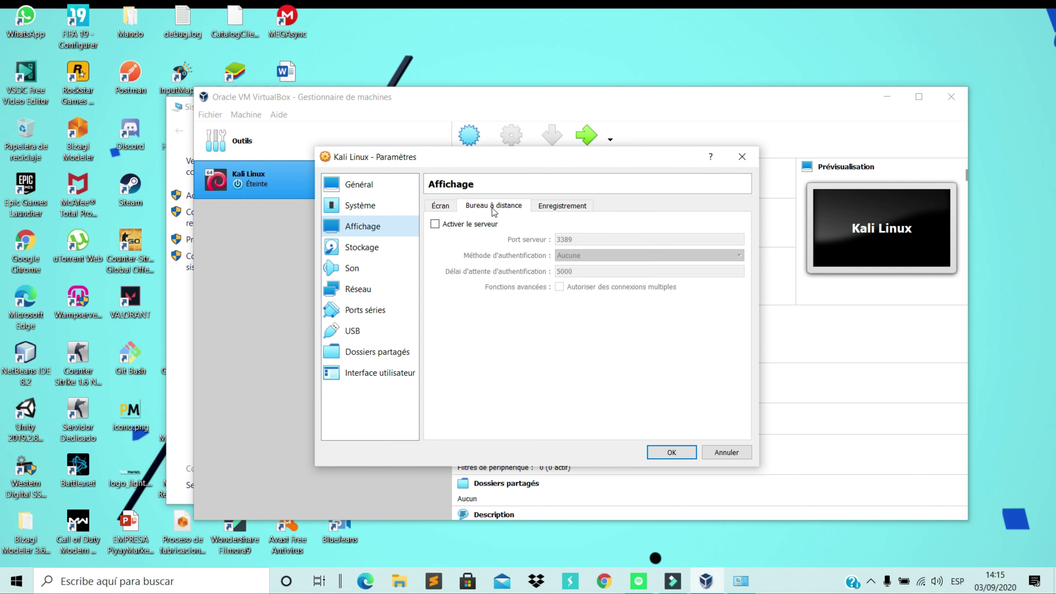
{"action": "left_click", "coordinate": [546, 207]}
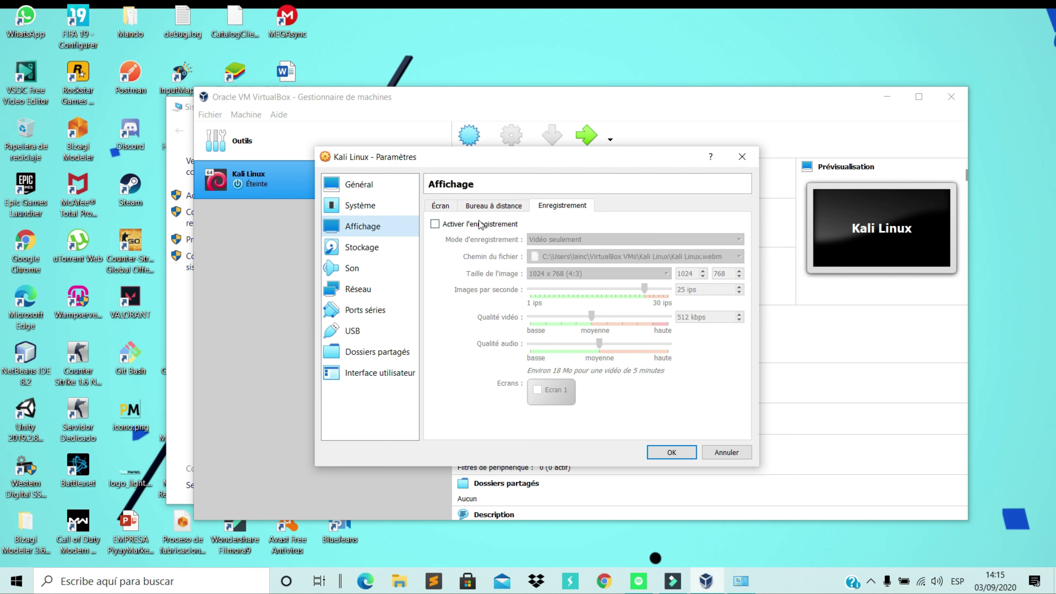
{"action": "left_click", "coordinate": [438, 206]}
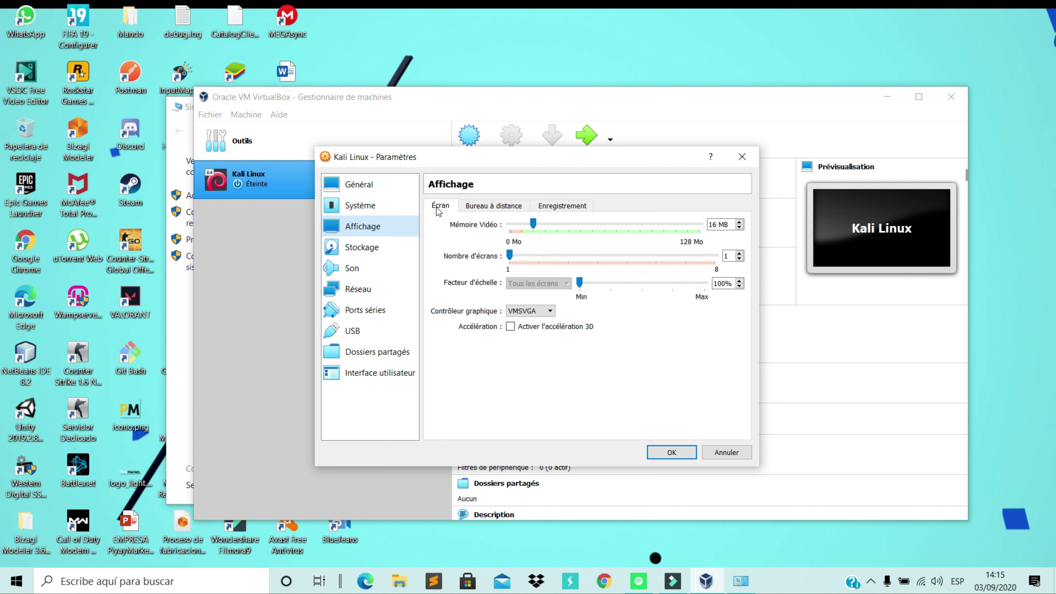
{"action": "left_click", "coordinate": [363, 249]}
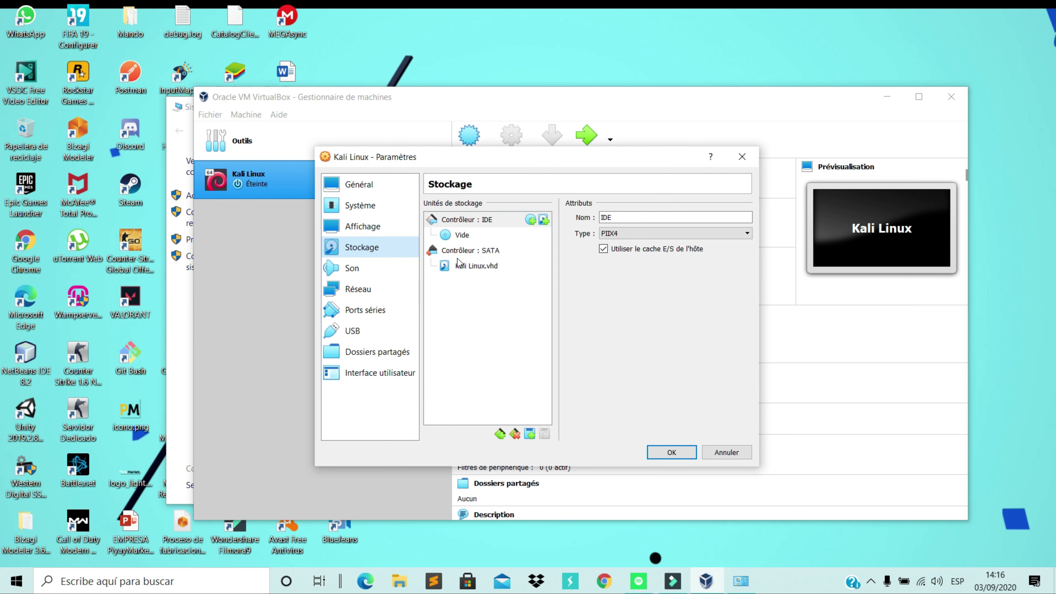
{"action": "left_click", "coordinate": [354, 269]}
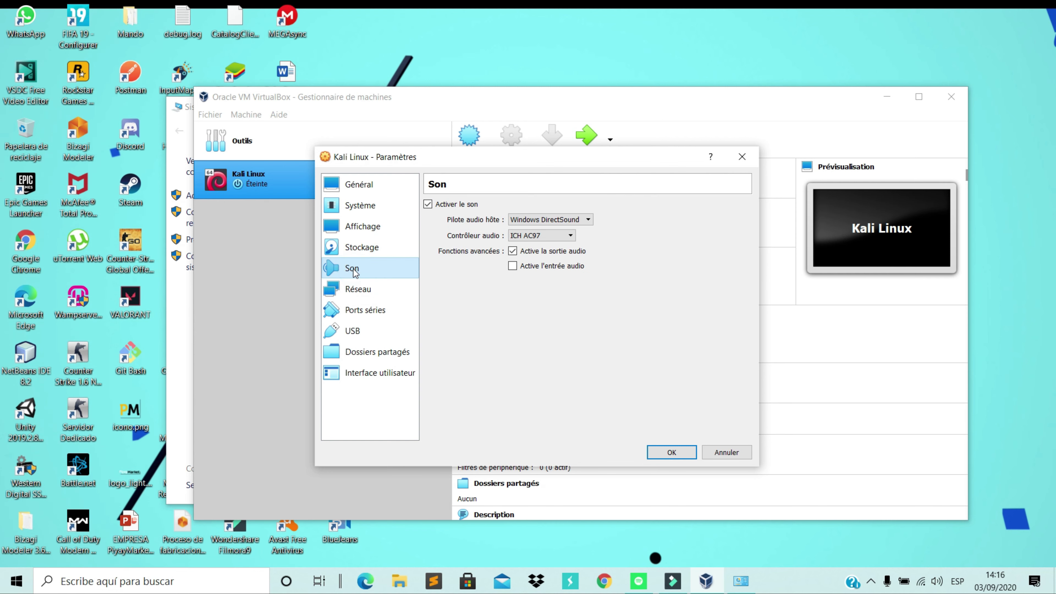
{"action": "left_click", "coordinate": [393, 295]}
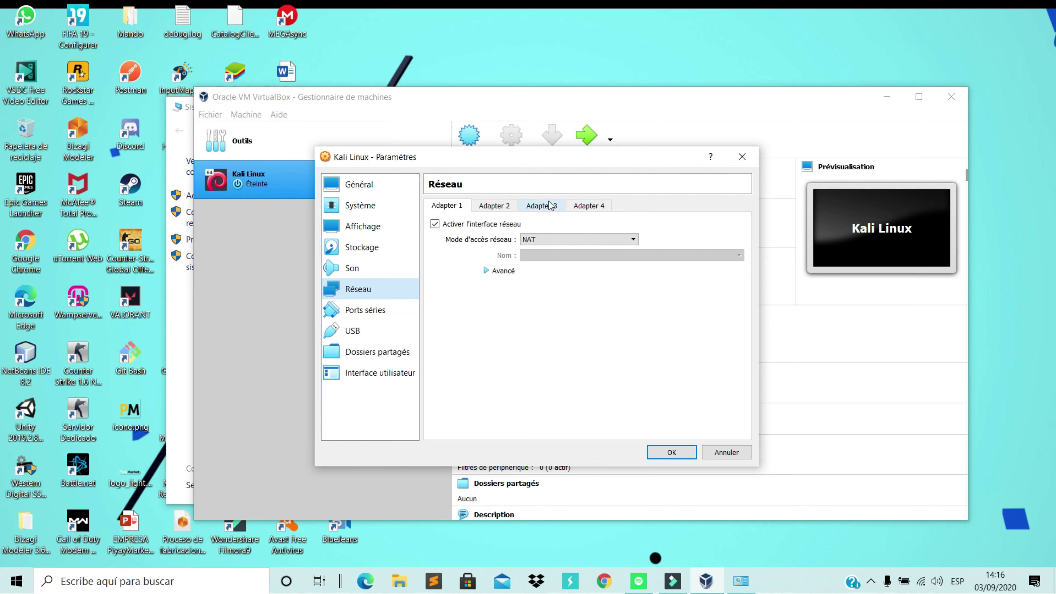
{"action": "left_click", "coordinate": [619, 241]}
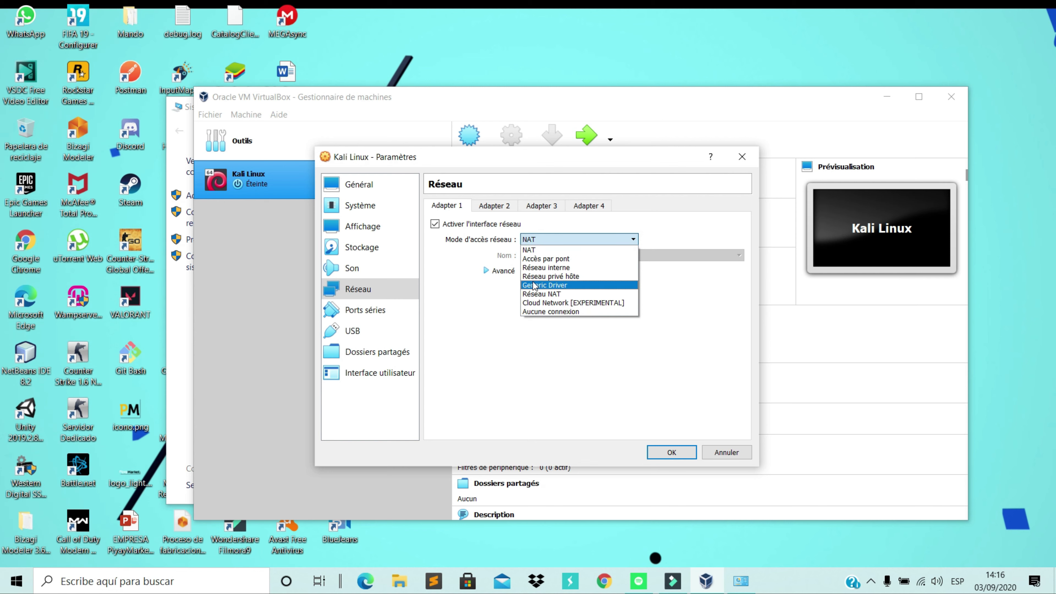
{"action": "left_click", "coordinate": [465, 322]}
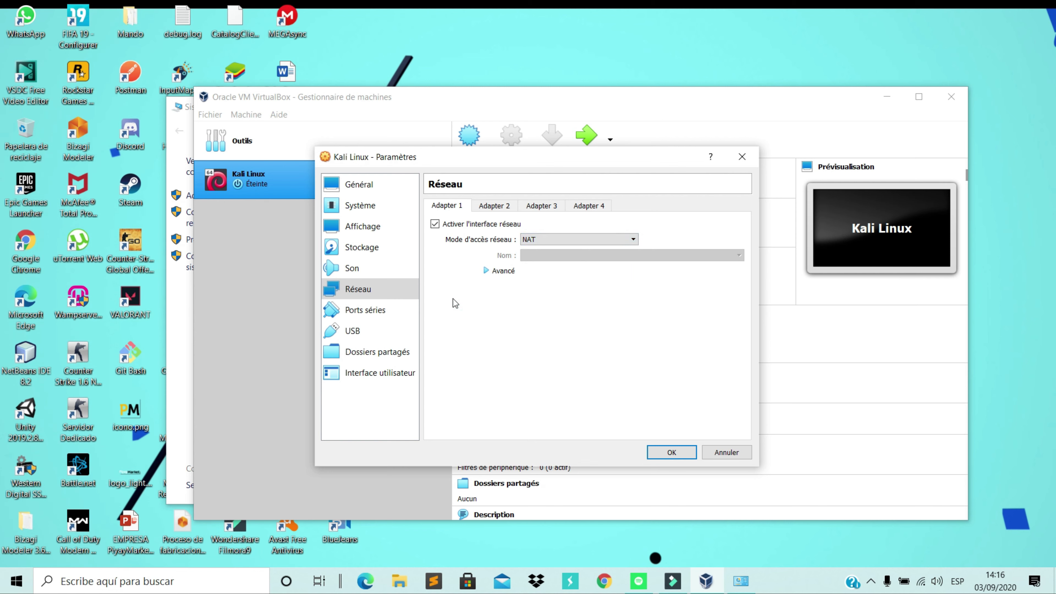
{"action": "left_click", "coordinate": [376, 313]}
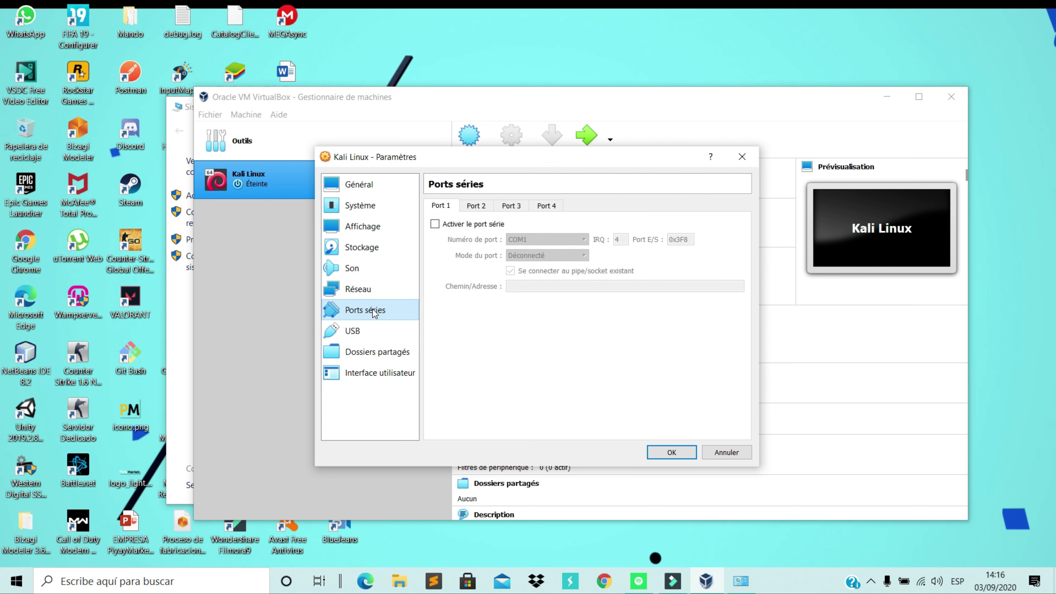
- Switch the virtual machine's USB controller to 3.0 (xHCI) and add a USB device filter for the SanDisk Ultra Fit drive
{"action": "left_click", "coordinate": [352, 331]}
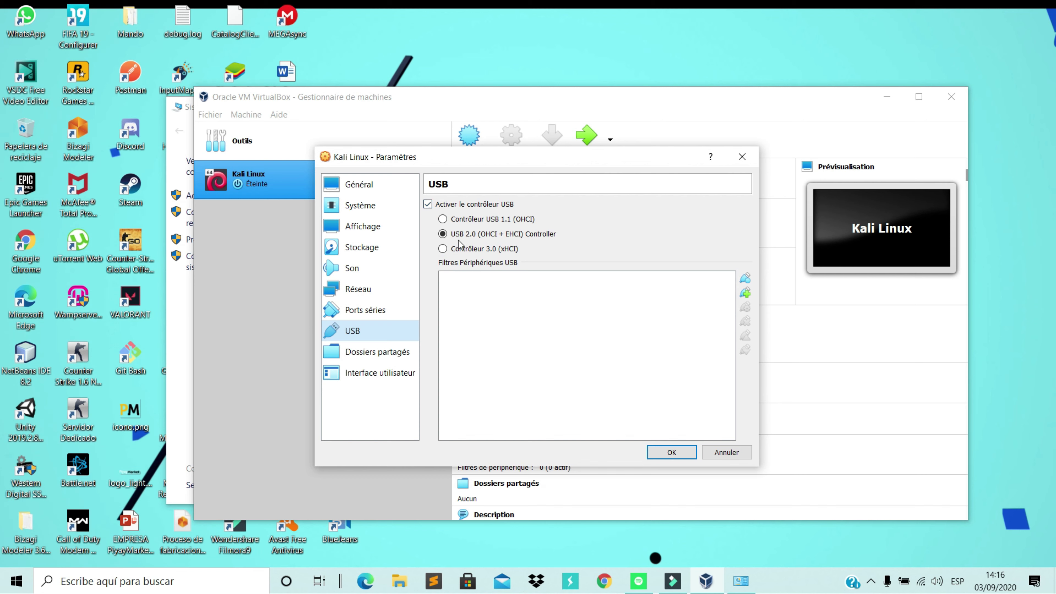
{"action": "left_click", "coordinate": [443, 249]}
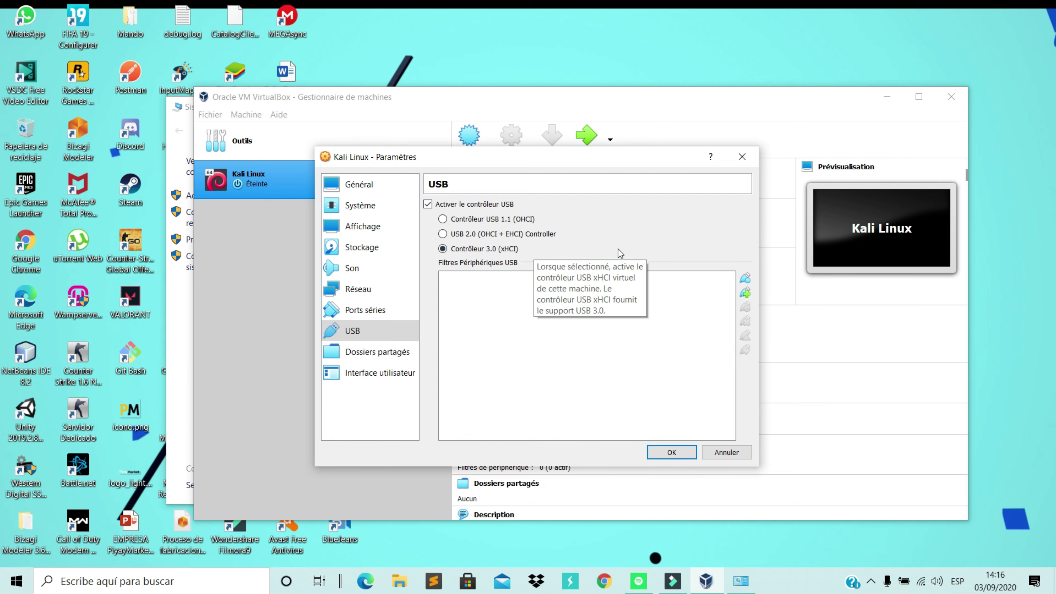
{"action": "left_click", "coordinate": [744, 292]}
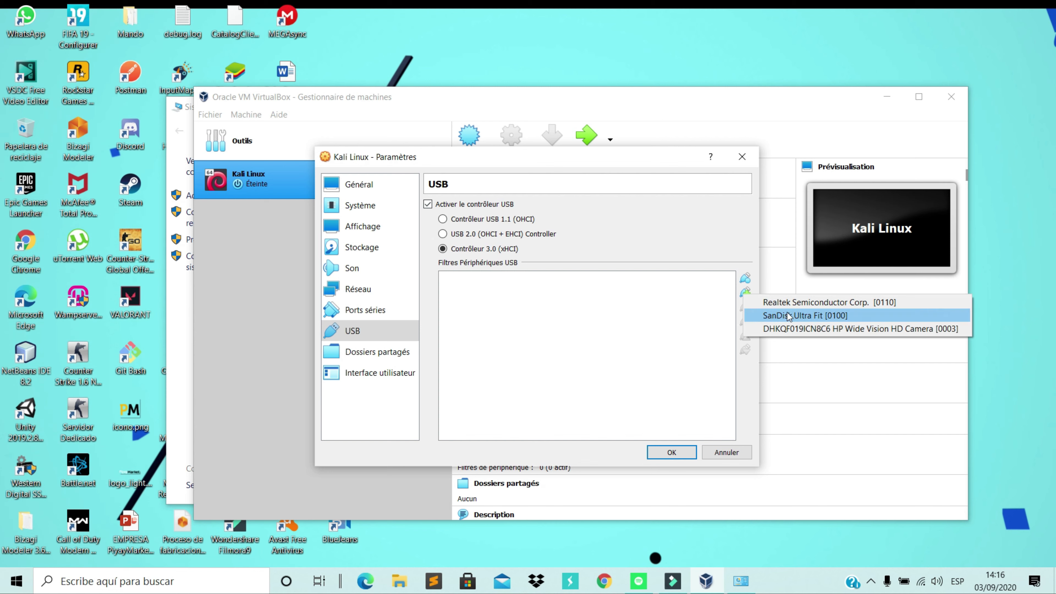
{"action": "left_click", "coordinate": [774, 317]}
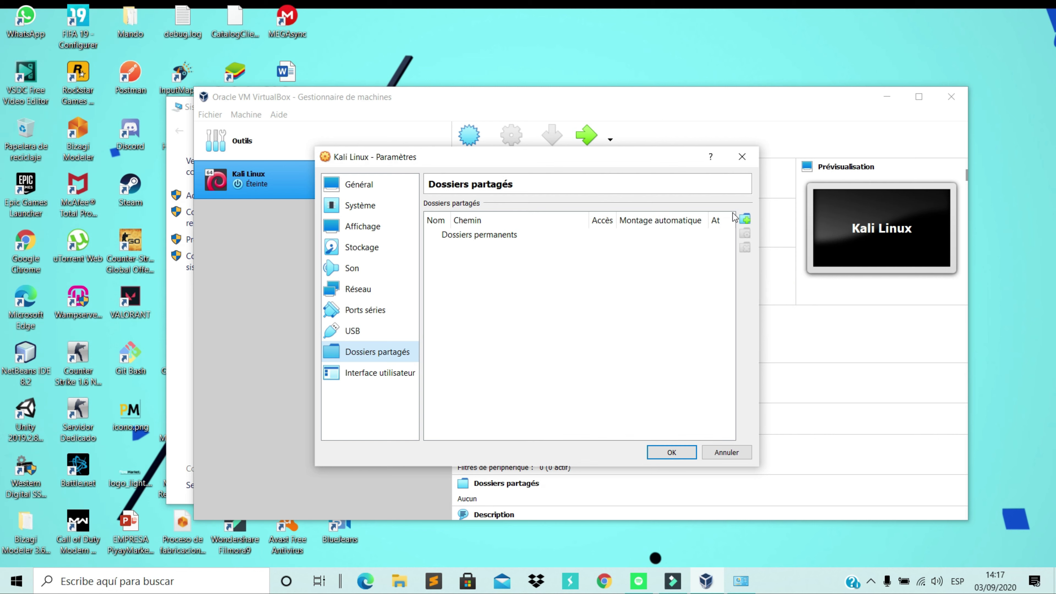
- Add the host's Desktop folder as a permanent shared folder, glance at the user interface settings, and save the machine's configuration
{"action": "left_click", "coordinate": [745, 219]}
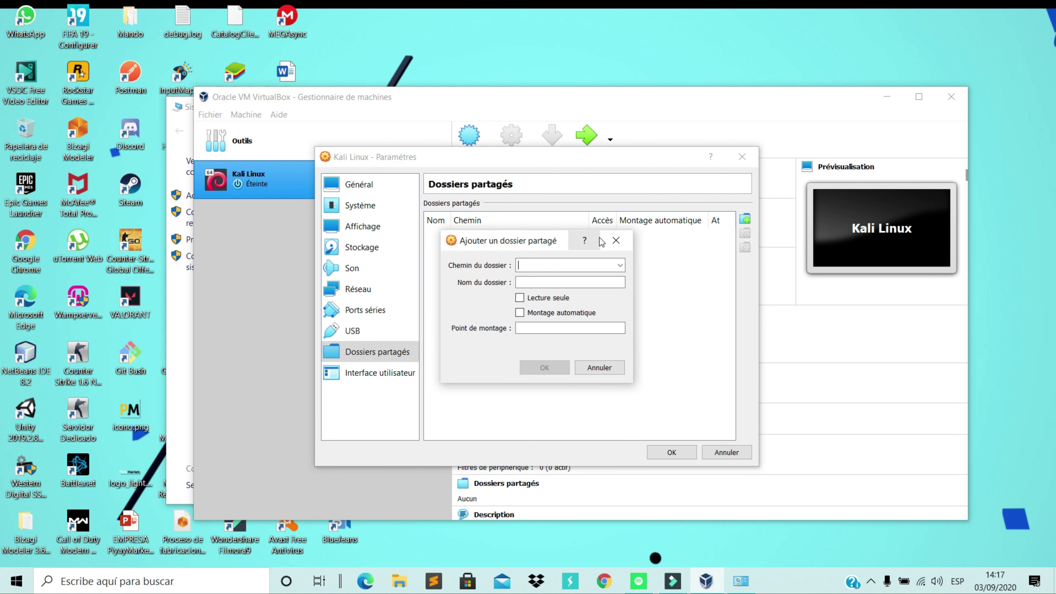
{"action": "left_click", "coordinate": [621, 265]}
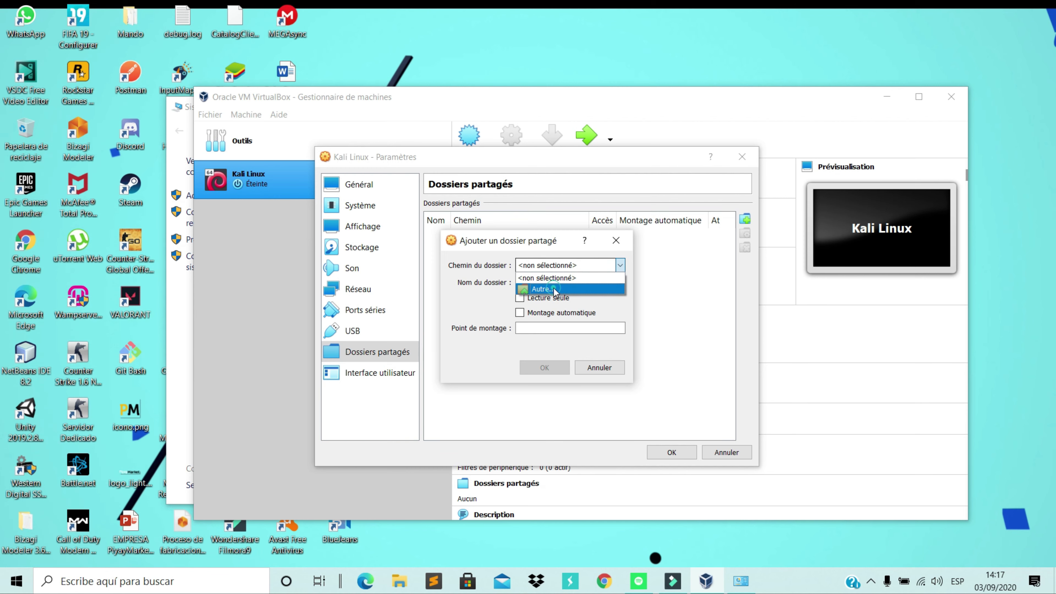
{"action": "left_click", "coordinate": [581, 288]}
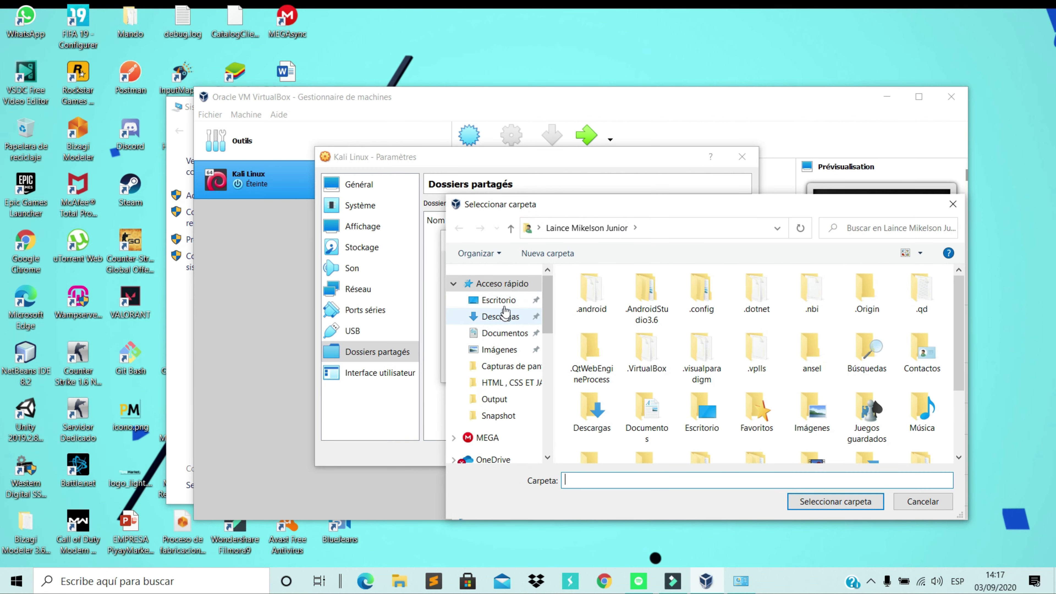
{"action": "left_click", "coordinate": [496, 305]}
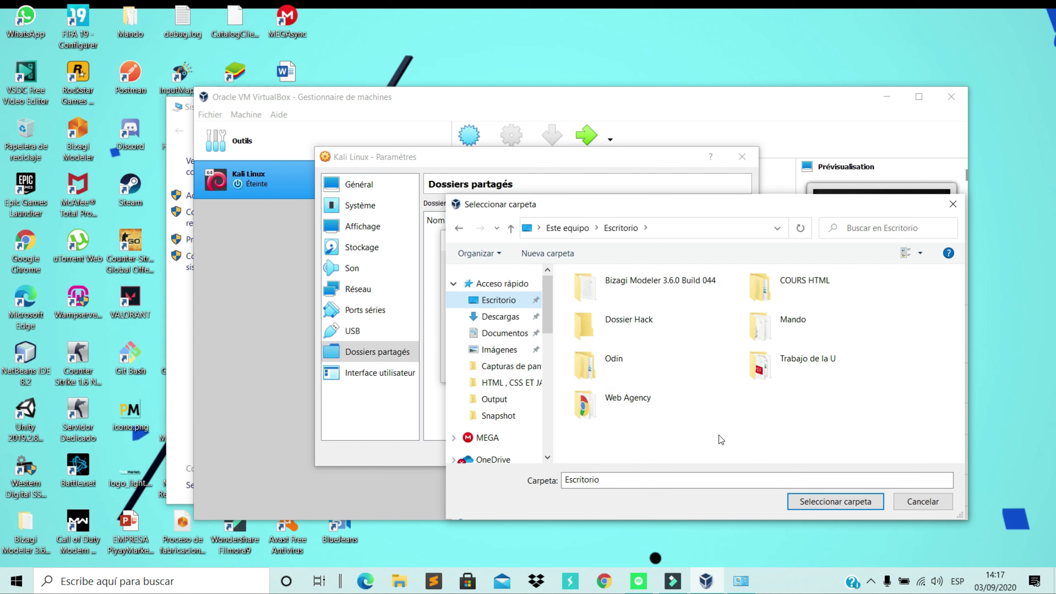
{"action": "left_click", "coordinate": [817, 503]}
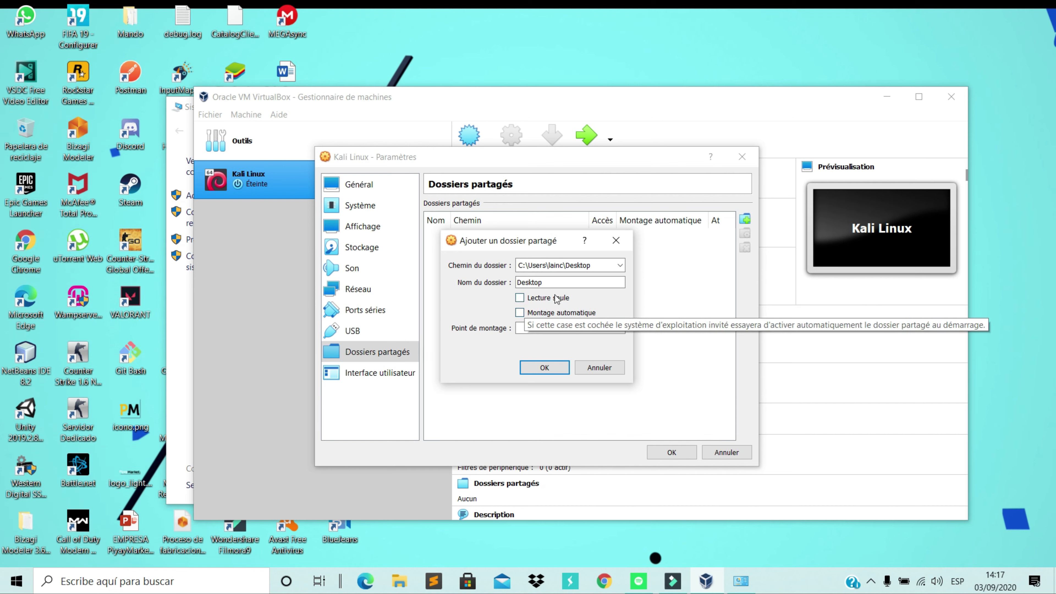
{"action": "left_click", "coordinate": [541, 367]}
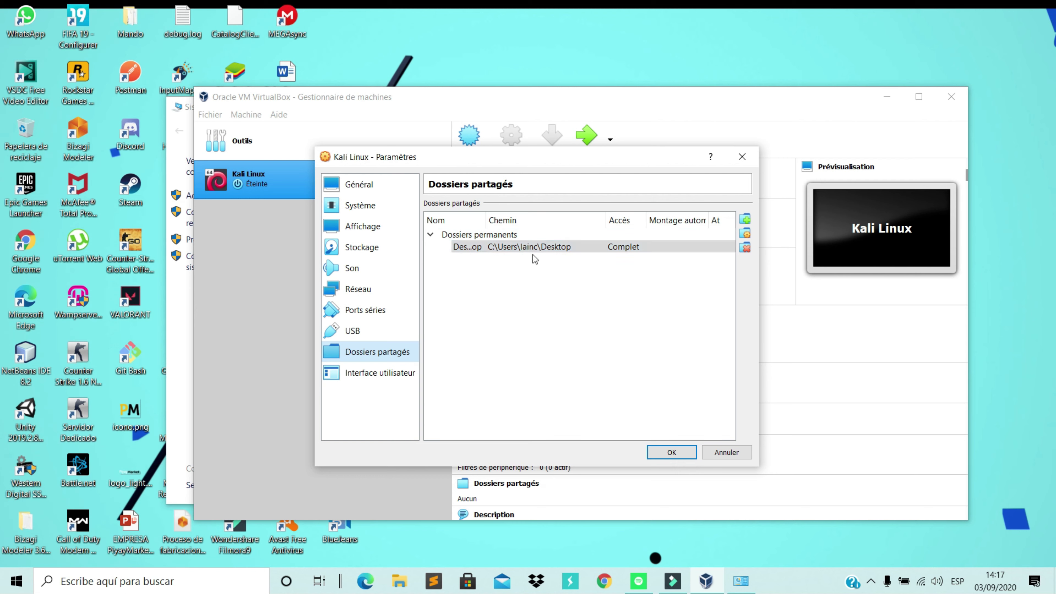
{"action": "left_click", "coordinate": [368, 373]}
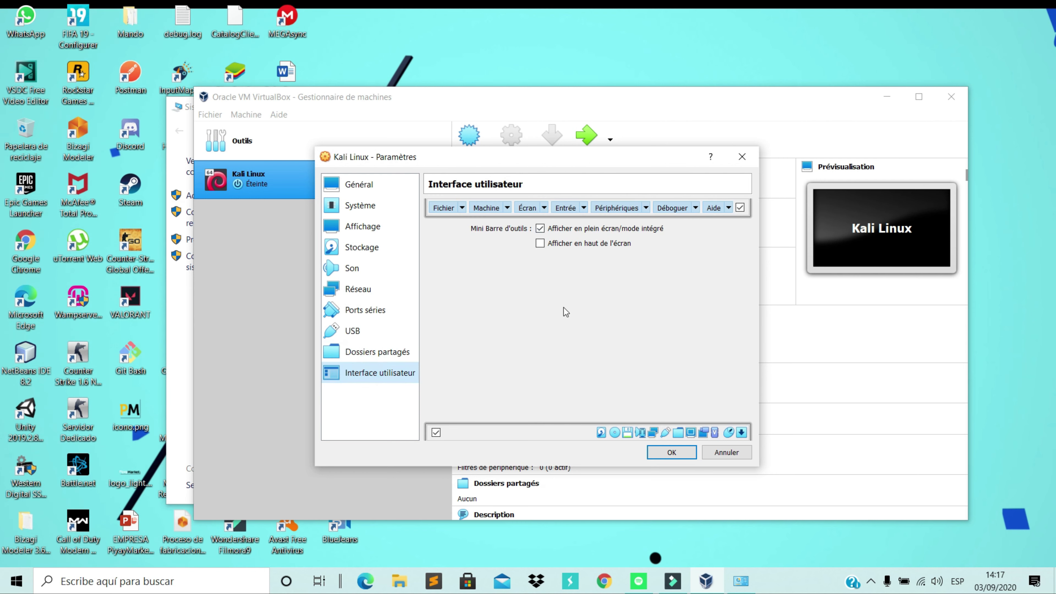
{"action": "left_click", "coordinate": [671, 452]}
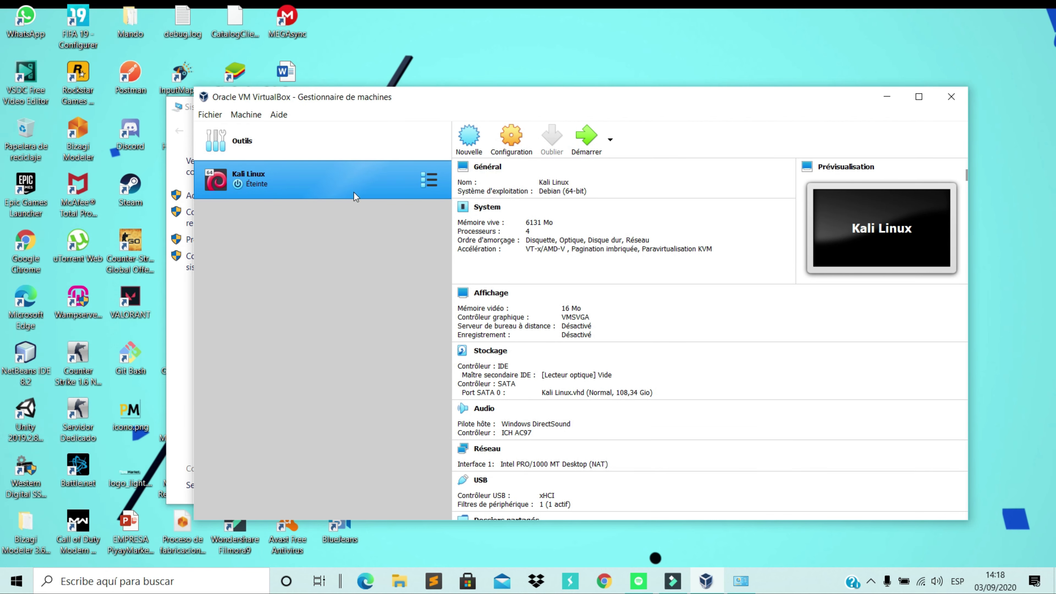
- Start the Kali Linux virtual machine with kali-linux-2020.3-installer-amd64.iso from the Kali Linux 2020.3 folder as its startup disk
{"action": "left_click", "coordinate": [581, 142]}
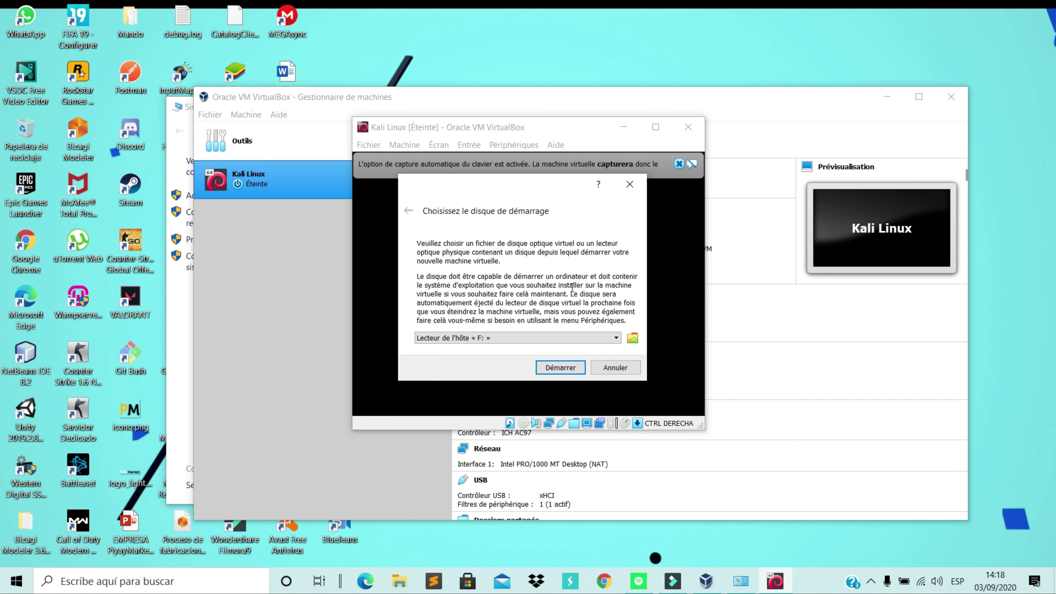
{"action": "left_click", "coordinate": [615, 339]}
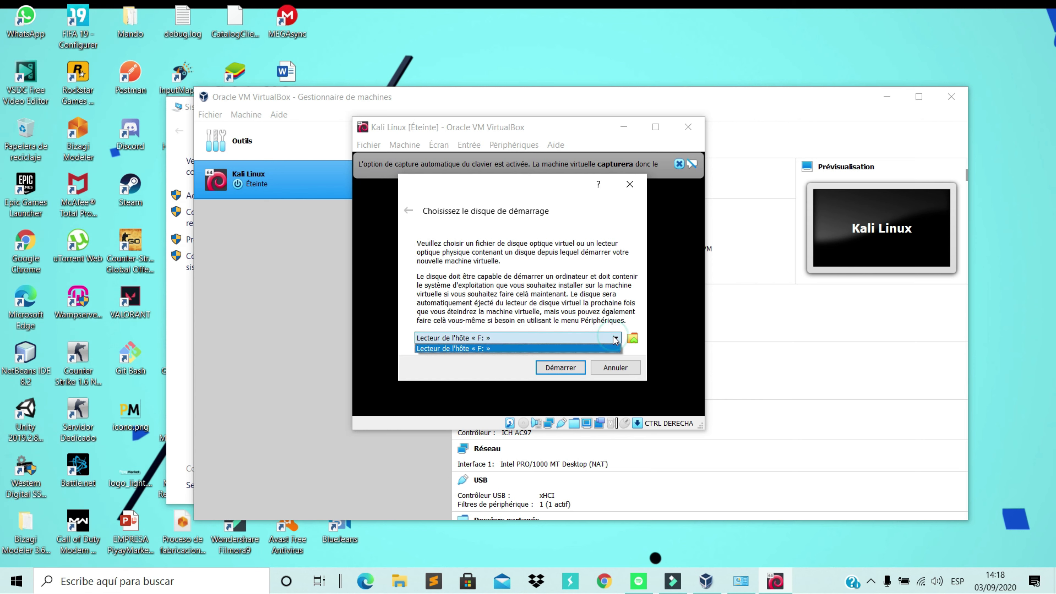
{"action": "left_click", "coordinate": [633, 338]}
{"action": "left_click", "coordinate": [633, 338]}
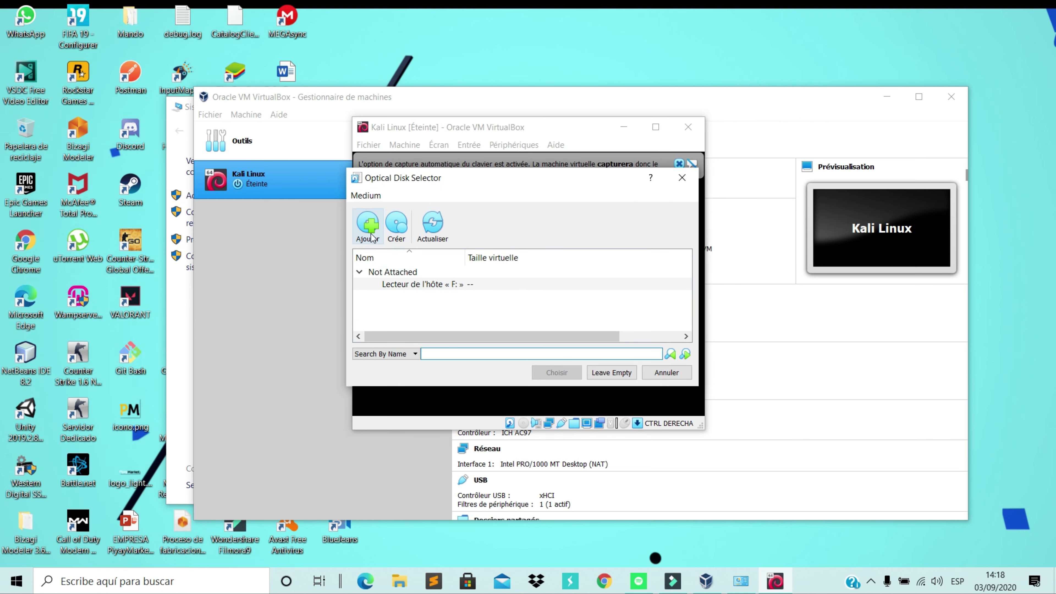
{"action": "left_click", "coordinate": [368, 227]}
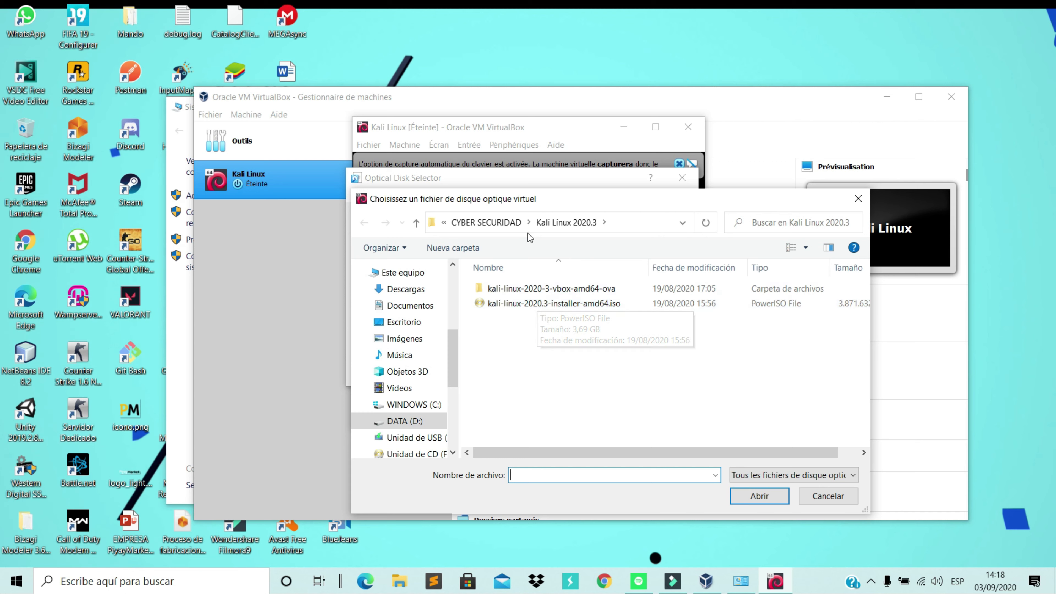
{"action": "left_click", "coordinate": [528, 308]}
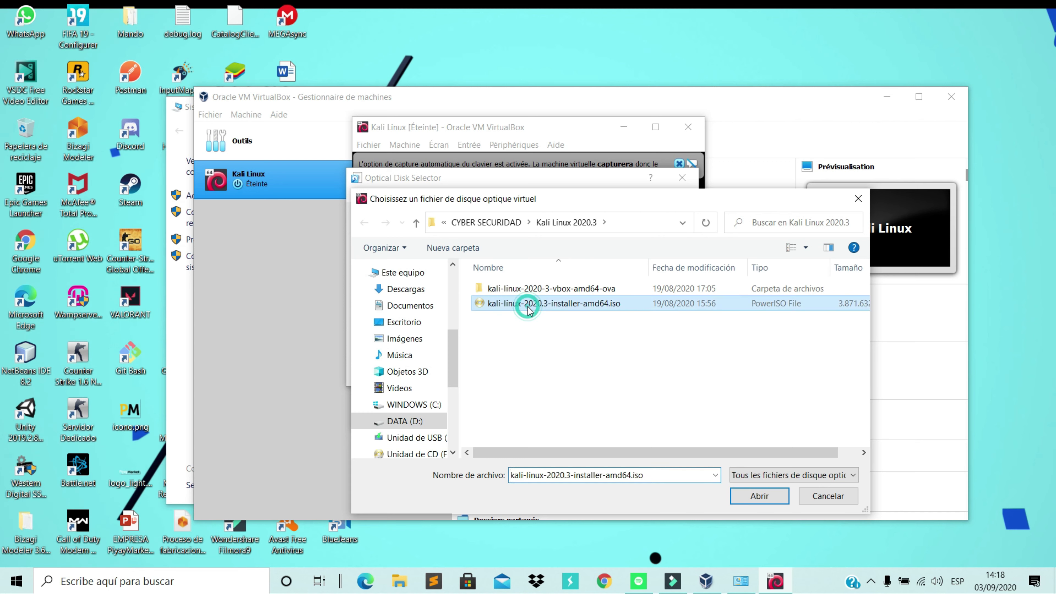
{"action": "left_click", "coordinate": [761, 496]}
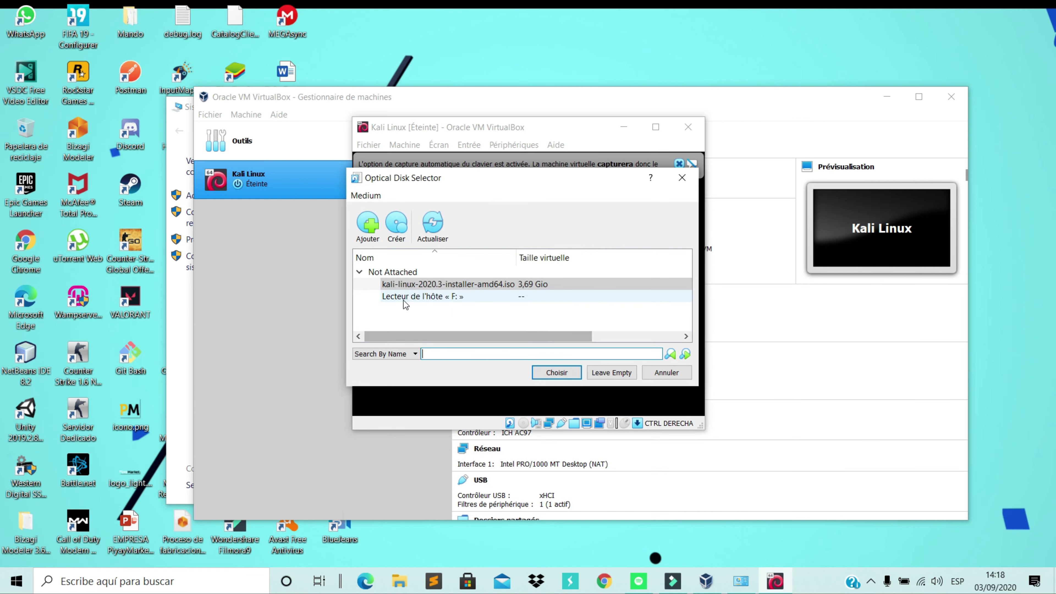
{"action": "left_click", "coordinate": [478, 285]}
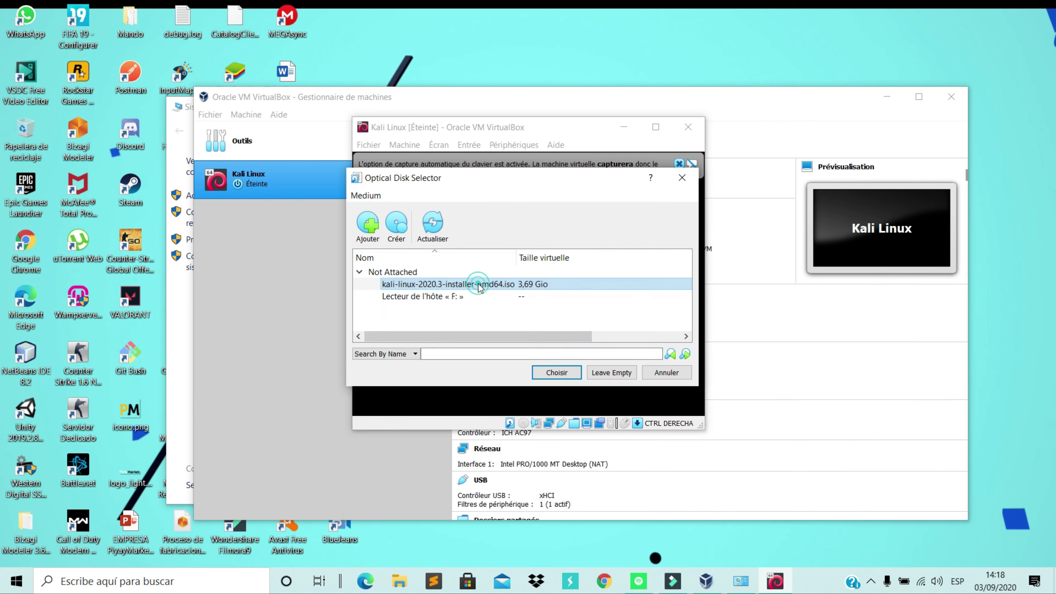
{"action": "left_click", "coordinate": [556, 372]}
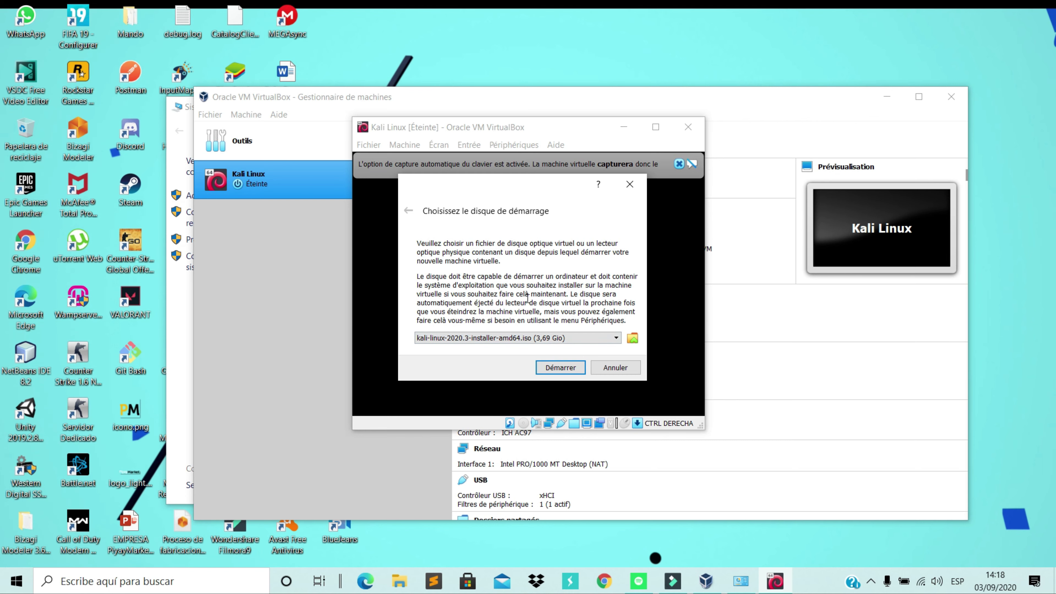
{"action": "left_click", "coordinate": [561, 368]}
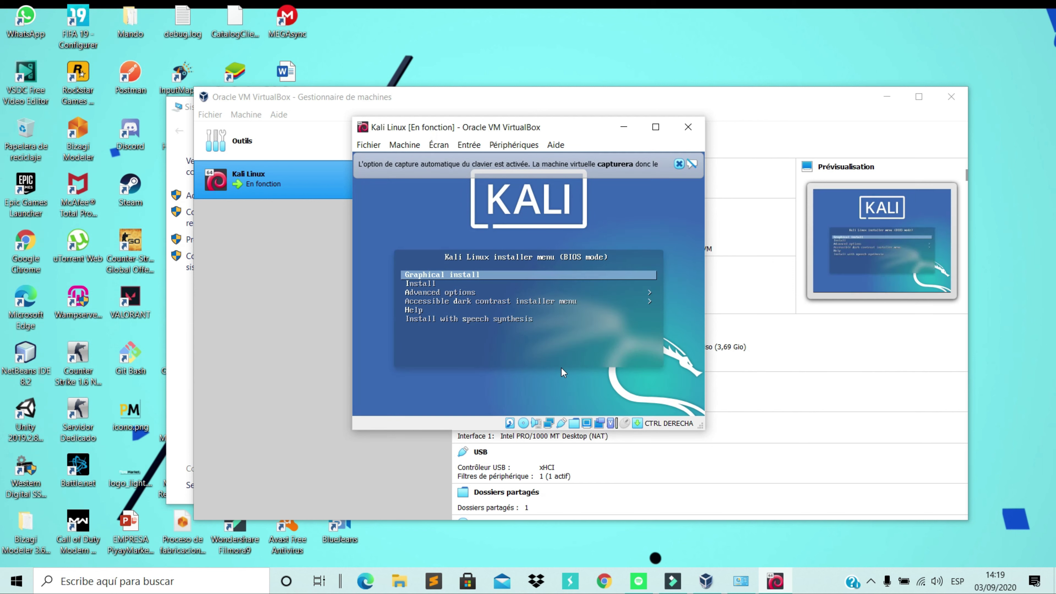
- Launch the Graphical install from the Kali Linux installer menu and dismiss the virtual machine's notification messages
{"action": "key", "text": "Down"}
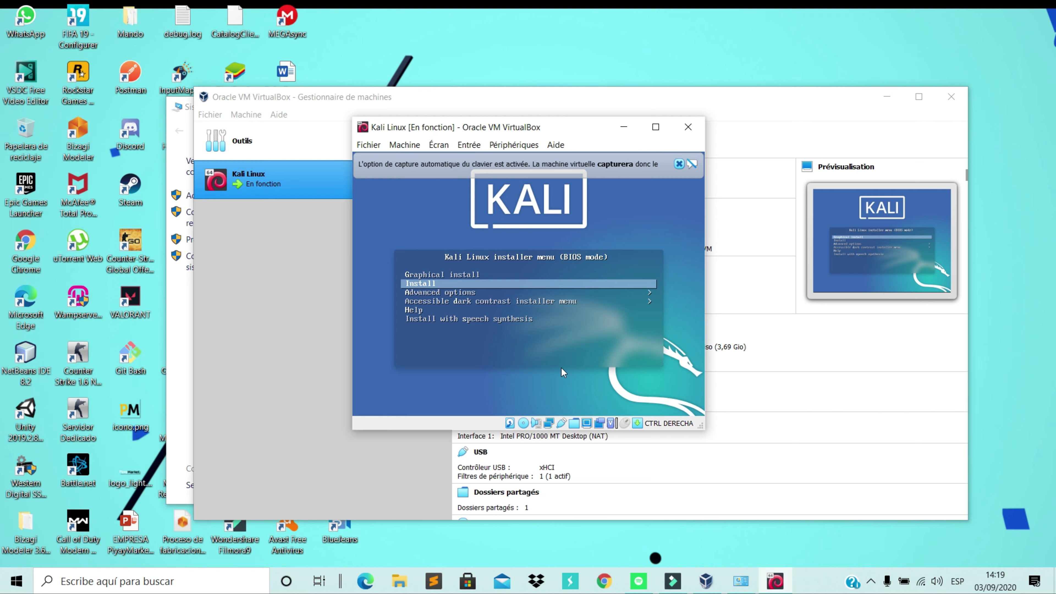
{"action": "key", "text": "Up"}
{"action": "key", "text": "Return"}
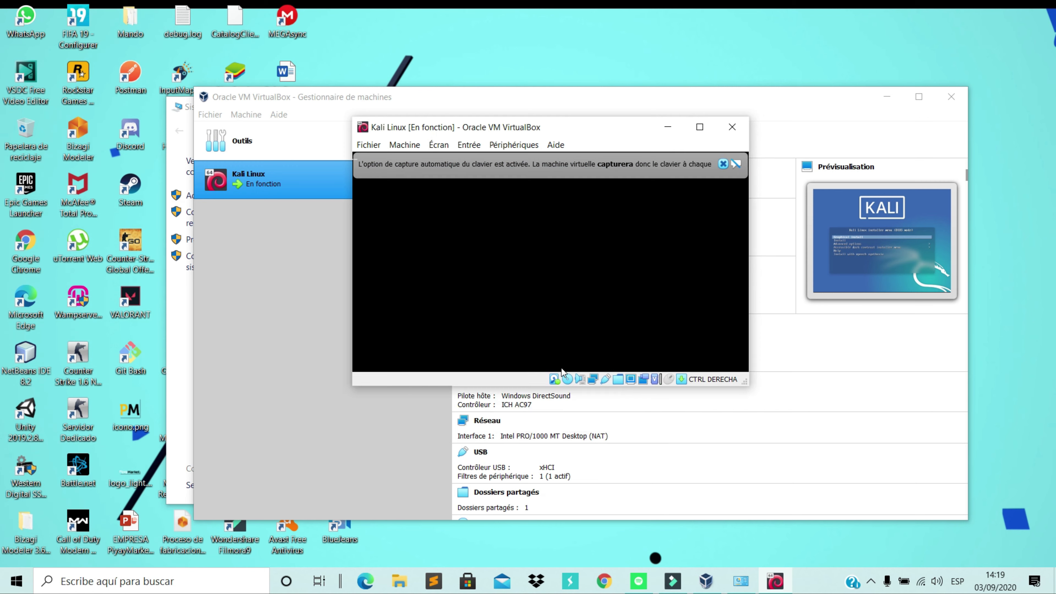
{"action": "left_click", "coordinate": [767, 164]}
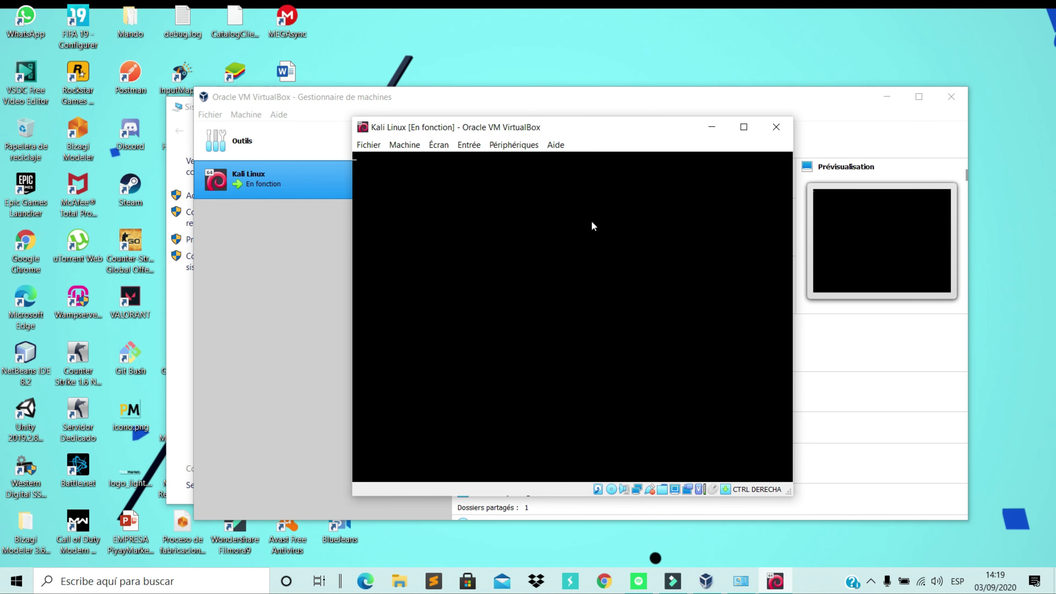
{"action": "left_click", "coordinate": [767, 164]}
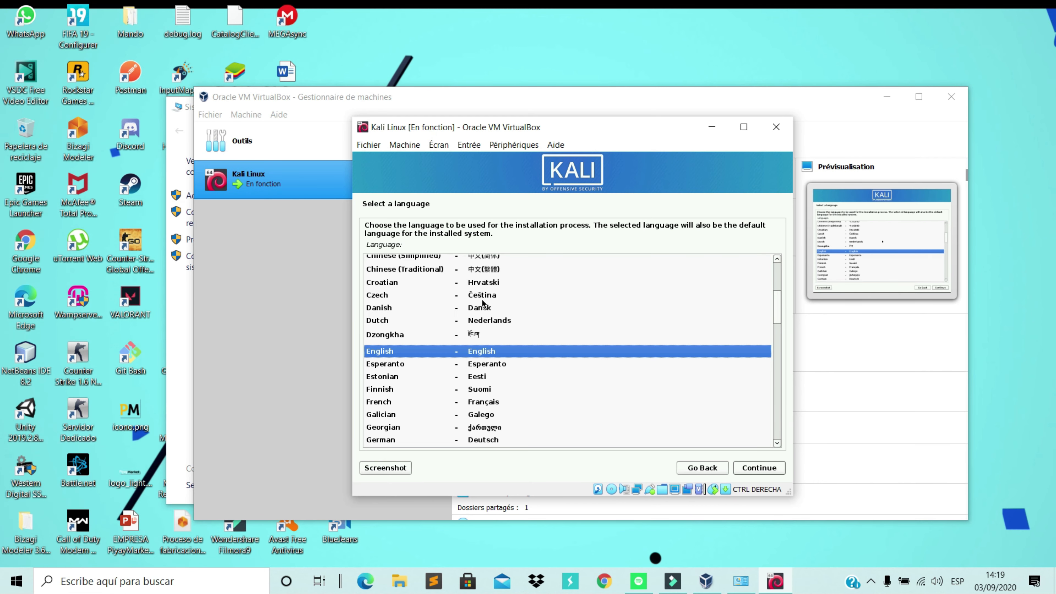
- Choose English as the installation language and United States as the location
{"action": "double_click", "coordinate": [437, 350]}
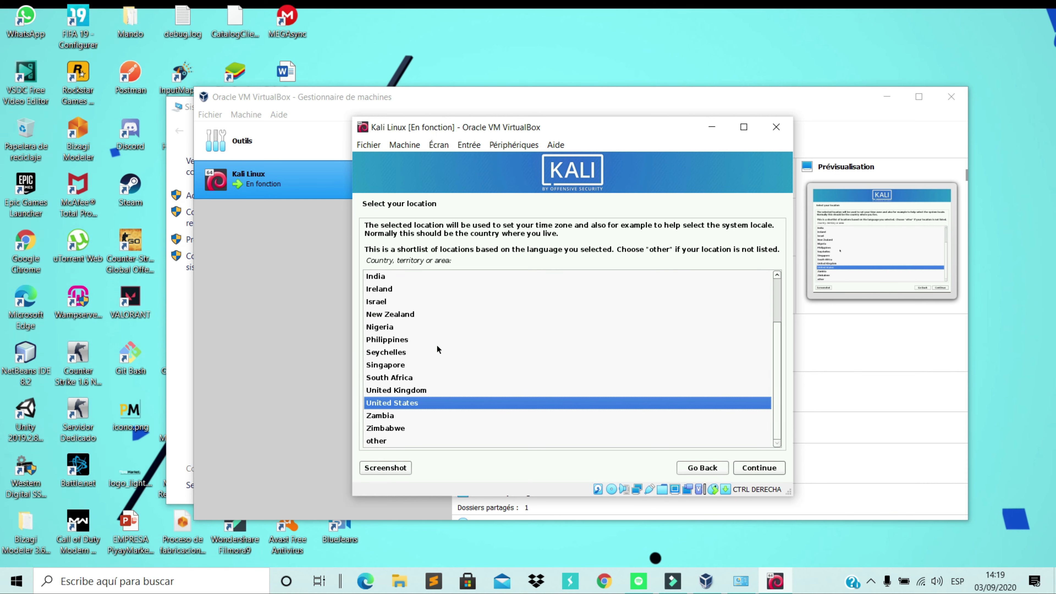
{"action": "key", "text": "Return"}
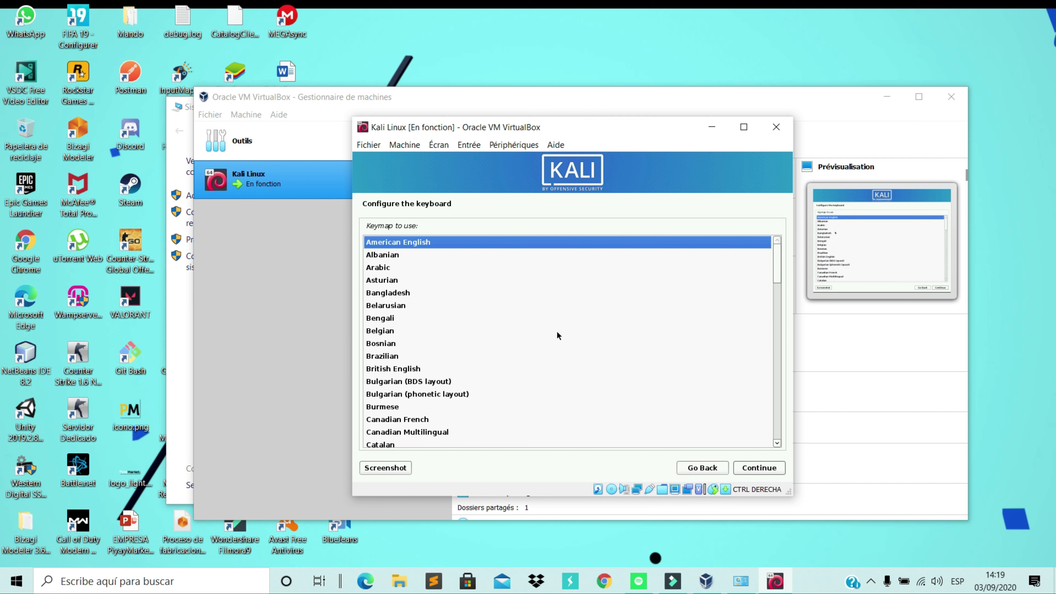
- Set the keyboard keymap to Latin American and continue the installation
{"action": "key", "text": "Down"}
{"action": "key", "text": "Down"}
{"action": "key", "text": "Down"}
{"action": "key", "text": "Down"}
{"action": "key", "text": "Down"}
{"action": "key", "text": "Down"}
{"action": "key", "text": "Down"}
{"action": "key", "text": "Down"}
{"action": "key", "text": "Down"}
{"action": "key", "text": "Down"}
{"action": "key", "text": "Down"}
{"action": "key", "text": "Down"}
{"action": "key", "text": "Down"}
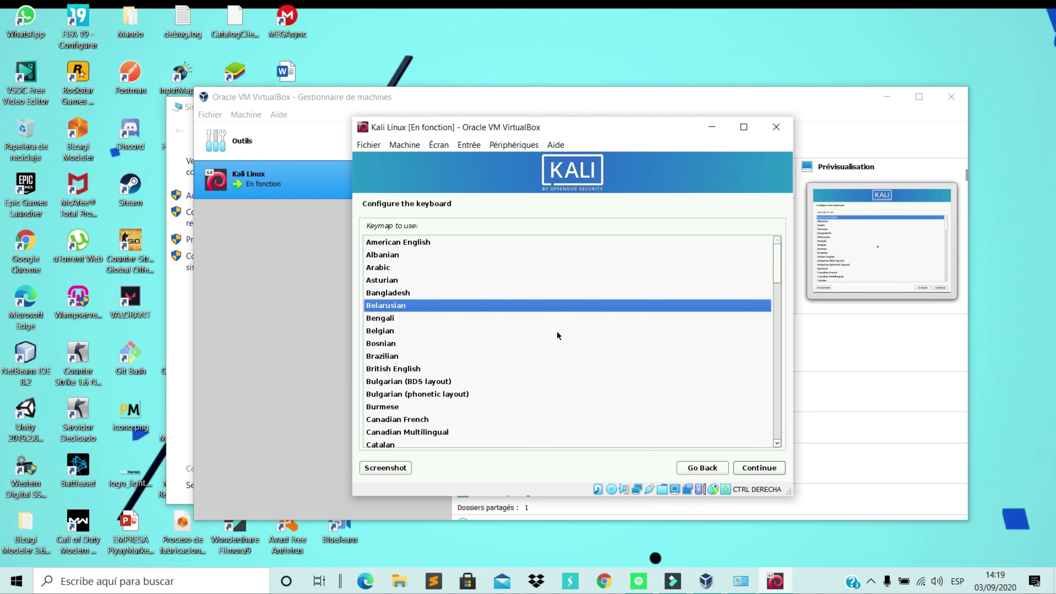
{"action": "key", "text": "Down"}
{"action": "key", "text": "Down"}
{"action": "key", "text": "Down"}
{"action": "key", "text": "Down"}
{"action": "key", "text": "Down"}
{"action": "key", "text": "Down"}
{"action": "key", "text": "Down"}
{"action": "key", "text": "Down"}
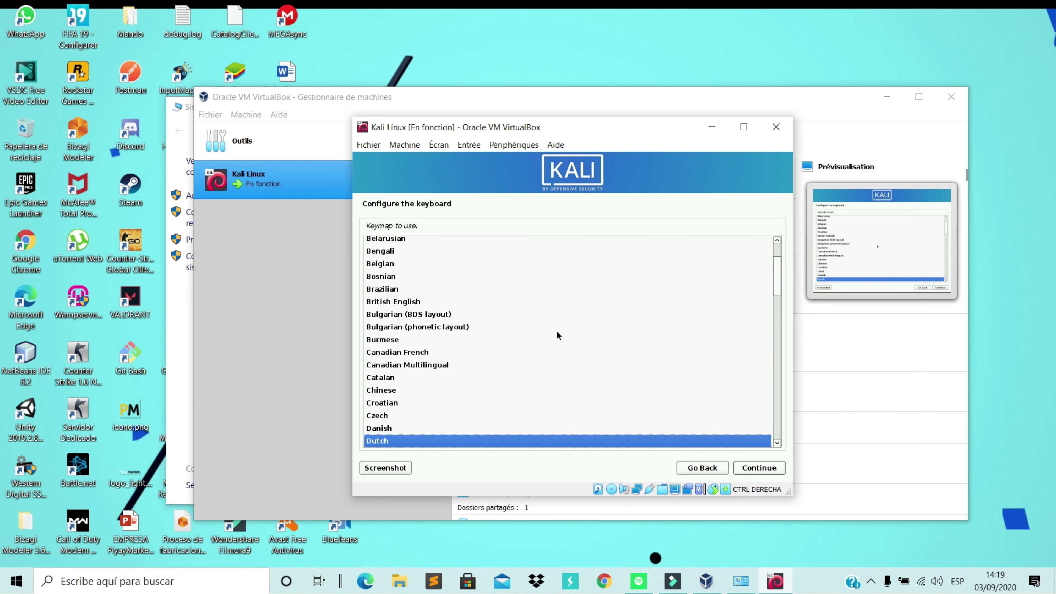
{"action": "key", "text": "Down"}
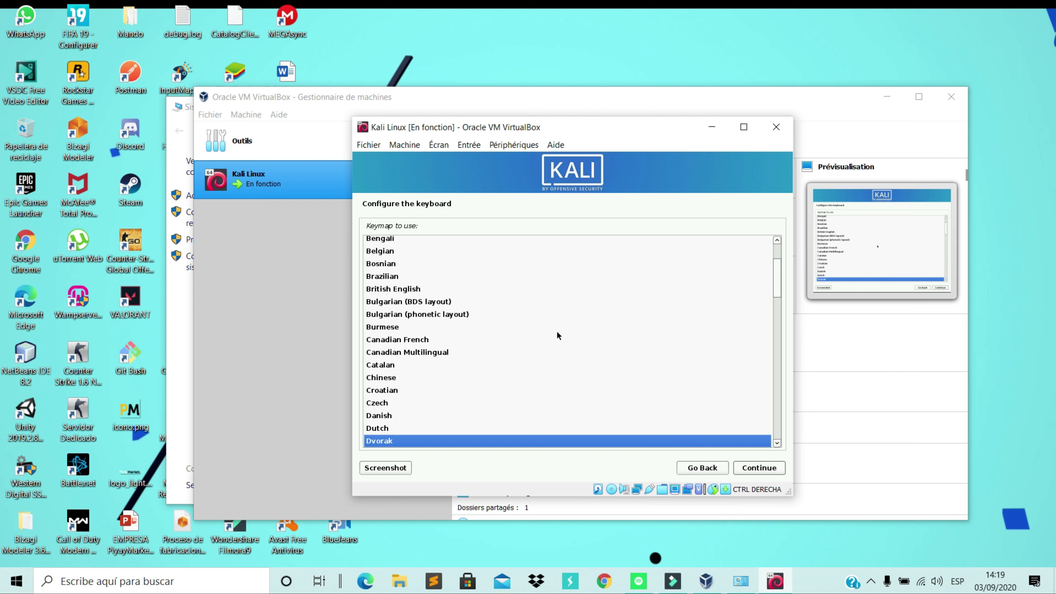
{"action": "key", "text": "Down"}
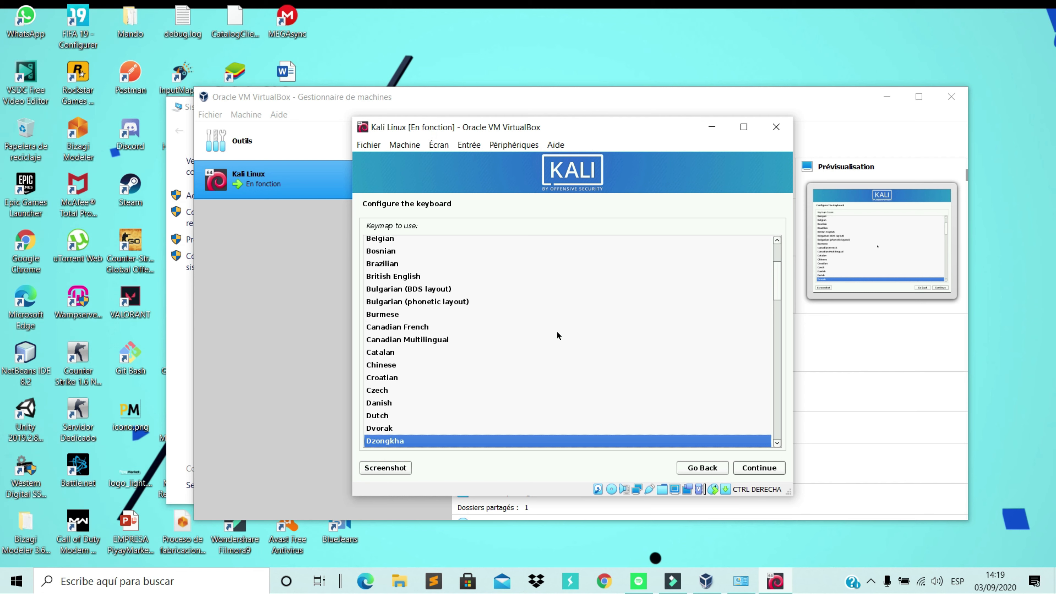
{"action": "key", "text": "Up"}
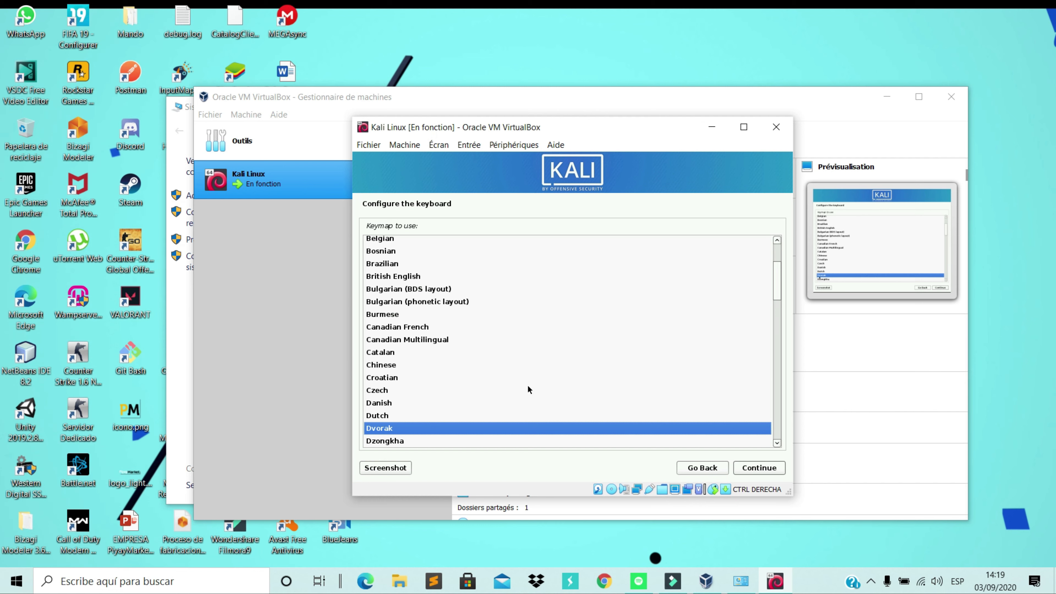
{"action": "key", "text": "Down"}
{"action": "key", "text": "Down"}
{"action": "key", "text": "Down"}
{"action": "key", "text": "Down"}
{"action": "key", "text": "Down"}
{"action": "key", "text": "Down"}
{"action": "key", "text": "Down"}
{"action": "key", "text": "Down"}
{"action": "key", "text": "Down"}
{"action": "key", "text": "Down"}
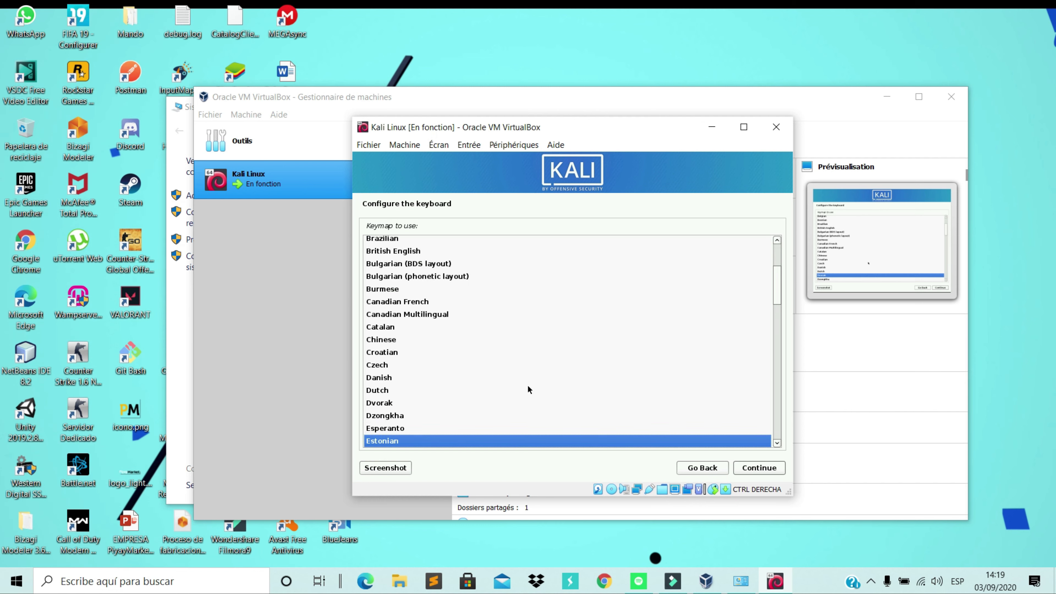
{"action": "key", "text": "Down"}
{"action": "key", "text": "Down"}
{"action": "key", "text": "Down"}
{"action": "key", "text": "Down"}
{"action": "key", "text": "Down"}
{"action": "key", "text": "Down"}
{"action": "key", "text": "Down"}
{"action": "key", "text": "Down"}
{"action": "key", "text": "Down"}
{"action": "key", "text": "Down"}
{"action": "key", "text": "Down"}
{"action": "key", "text": "Down"}
{"action": "key", "text": "Down"}
{"action": "key", "text": "Down"}
{"action": "key", "text": "Down"}
{"action": "key", "text": "Down"}
{"action": "key", "text": "Down"}
{"action": "key", "text": "Down"}
{"action": "key", "text": "Down"}
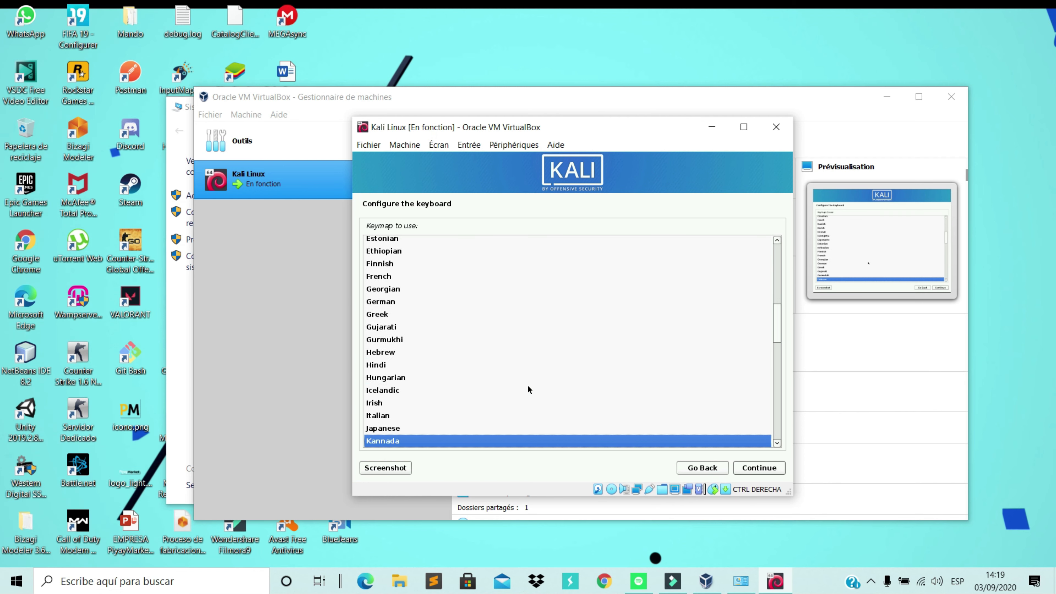
{"action": "key", "text": "Down"}
{"action": "key", "text": "Down"}
{"action": "key", "text": "Down"}
{"action": "key", "text": "Down"}
{"action": "key", "text": "Down"}
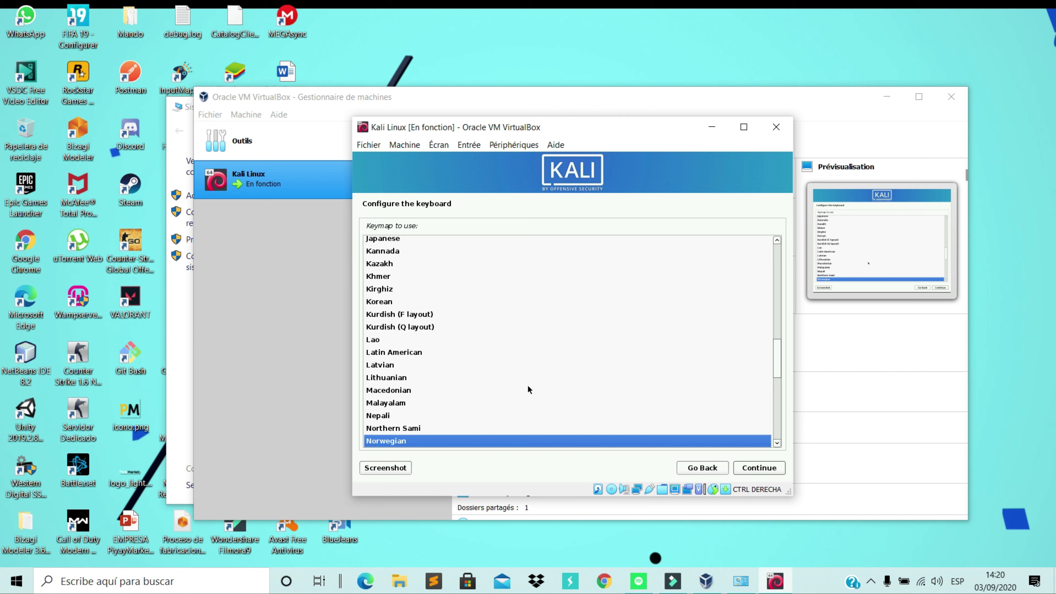
{"action": "key", "text": "Up"}
{"action": "key", "text": "Up"}
{"action": "key", "text": "Up"}
{"action": "key", "text": "Up"}
{"action": "key", "text": "Up"}
{"action": "key", "text": "Up"}
{"action": "key", "text": "Up"}
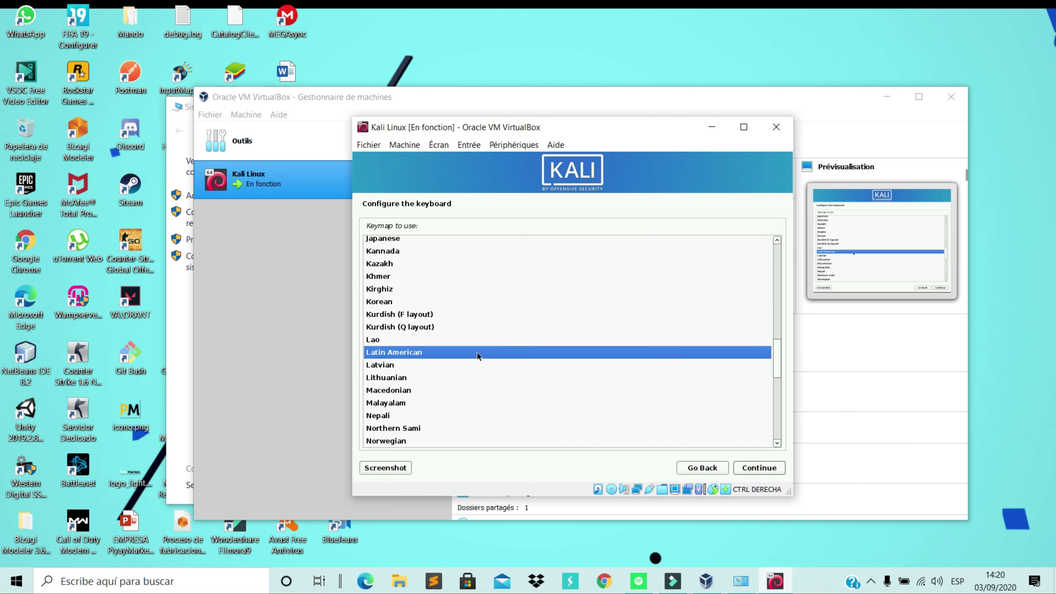
{"action": "left_click", "coordinate": [766, 468]}
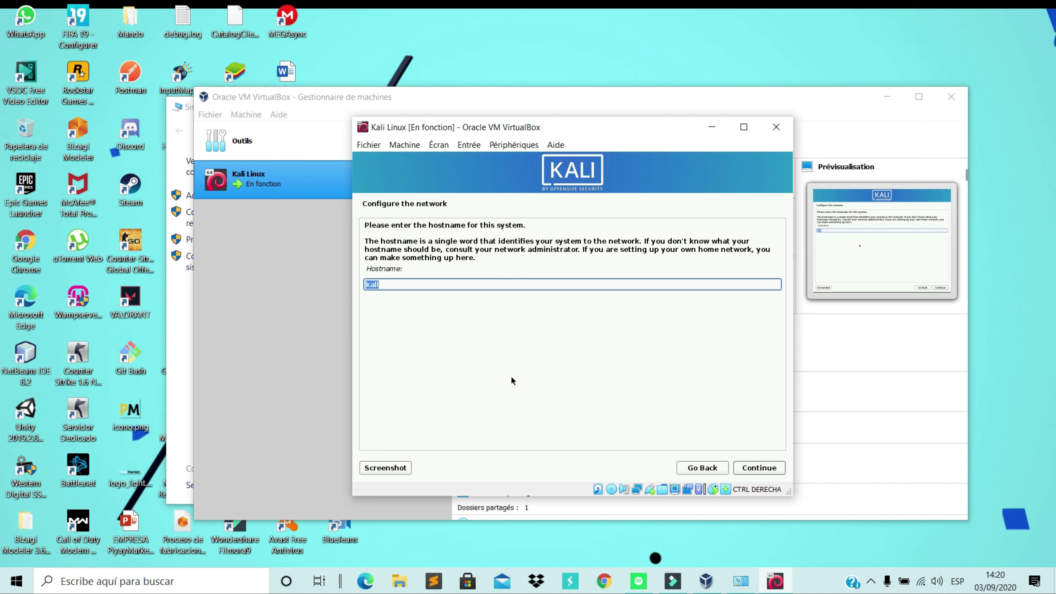
- Accept kali as the system's hostname and leave the domain name empty
{"action": "left_click", "coordinate": [759, 468]}
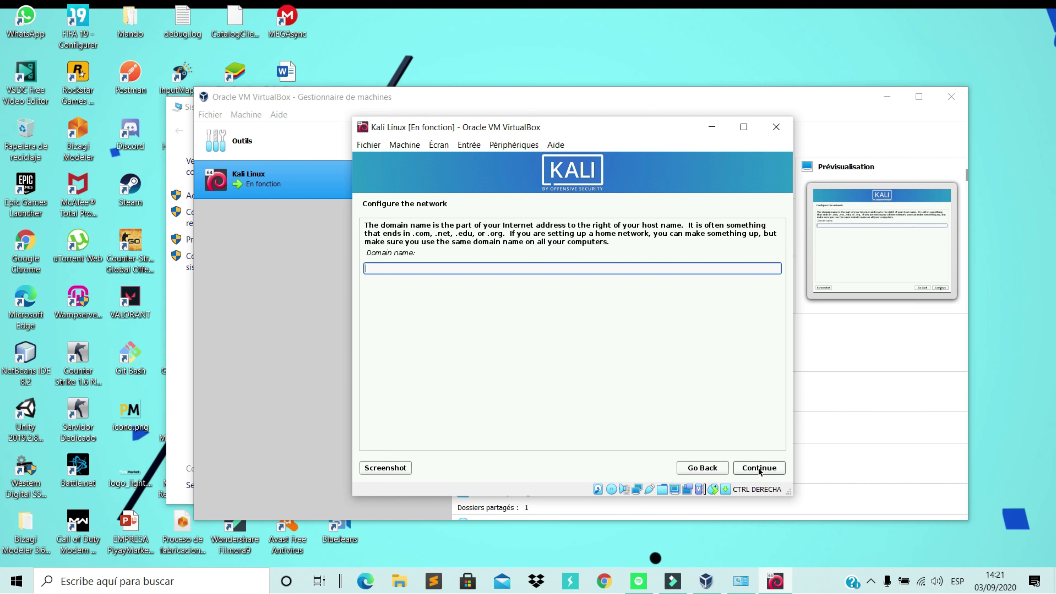
{"action": "left_click", "coordinate": [759, 467]}
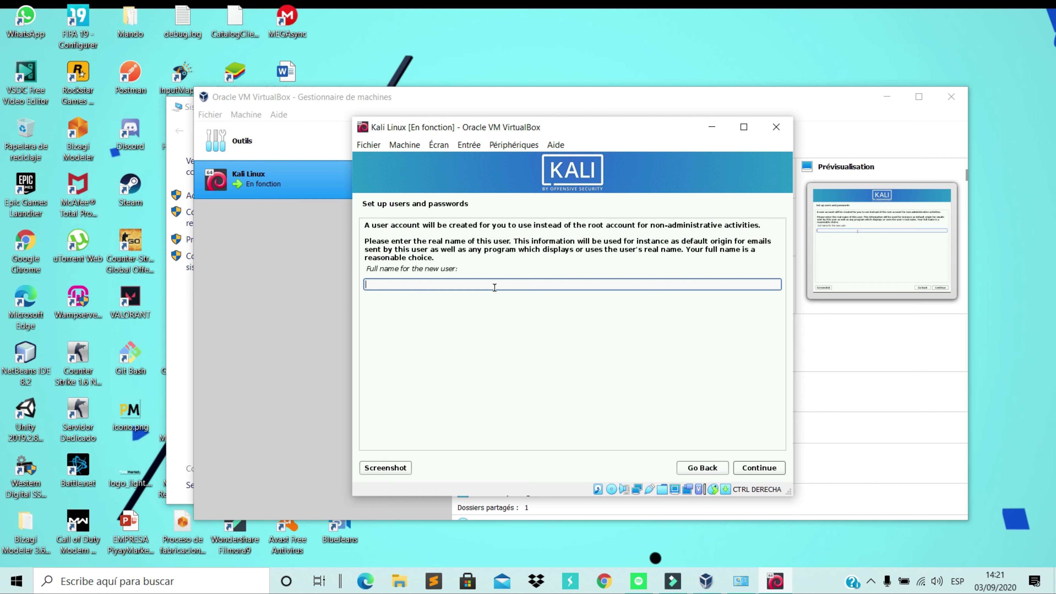
- Set jayprog as both the full name and the username of the new user account
{"action": "type", "text": "jayprog"}
{"action": "key", "text": "Return"}
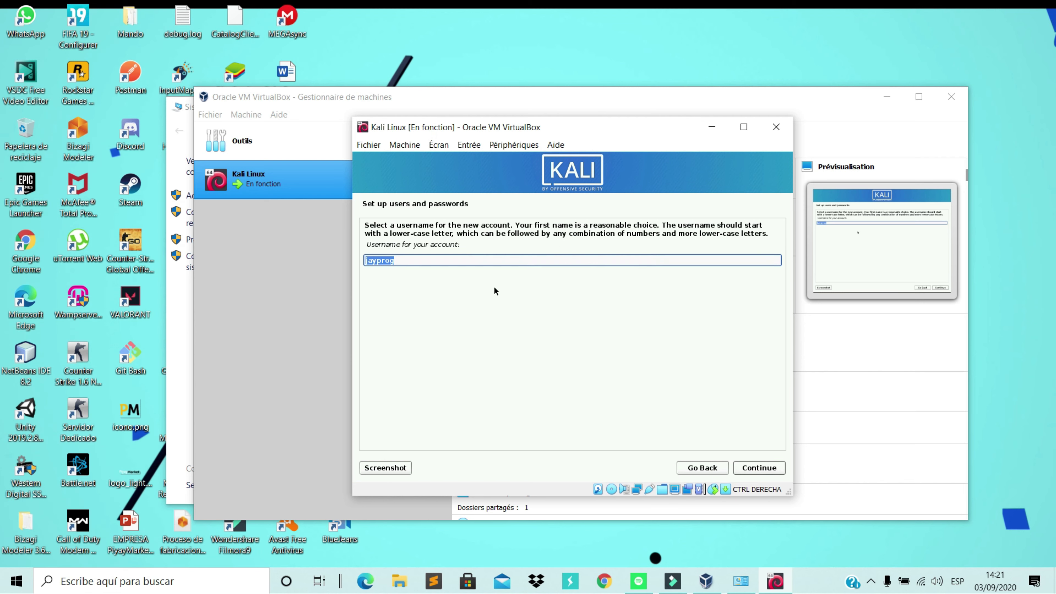
{"action": "key", "text": "Return"}
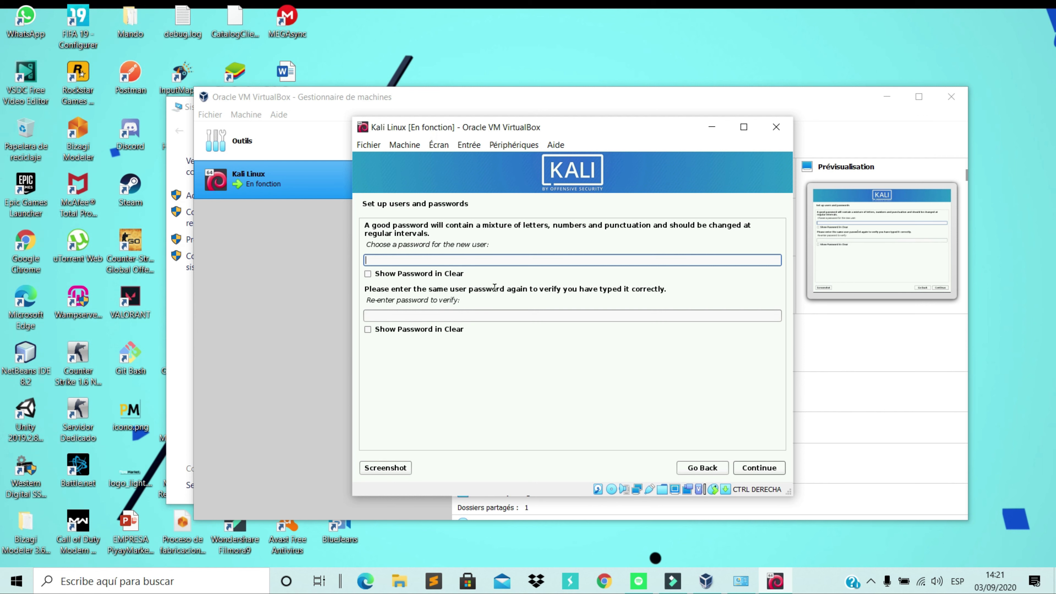
- Enter the new user's password, repeat it in the verification field and continue the installation
{"action": "type", "text": "**************"}
{"action": "key", "text": "Tab"}
{"action": "type", "text": "*************"}
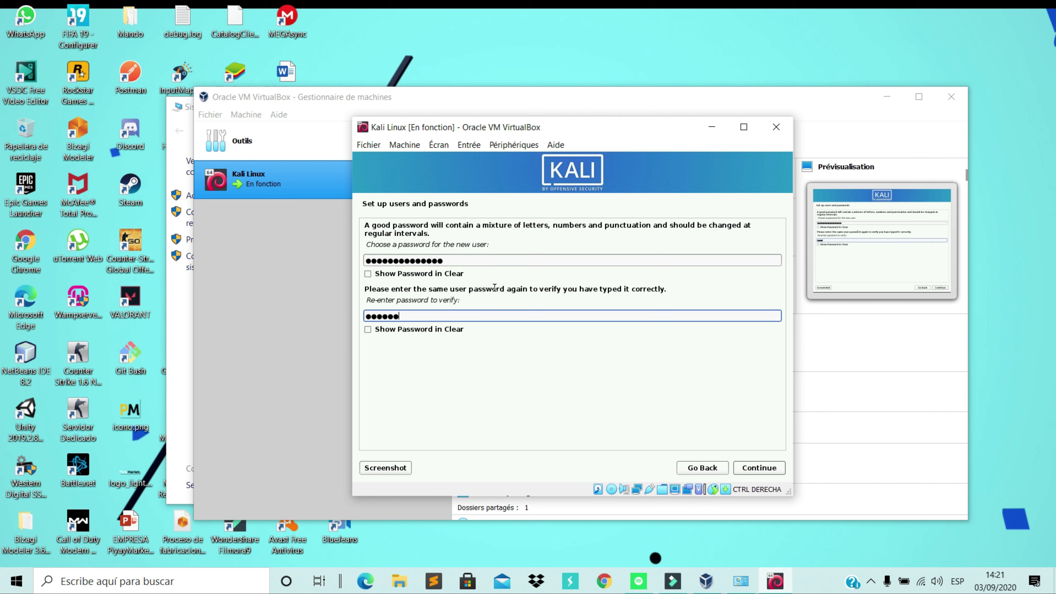
{"action": "type", "text": "*"}
{"action": "key", "text": "Return"}
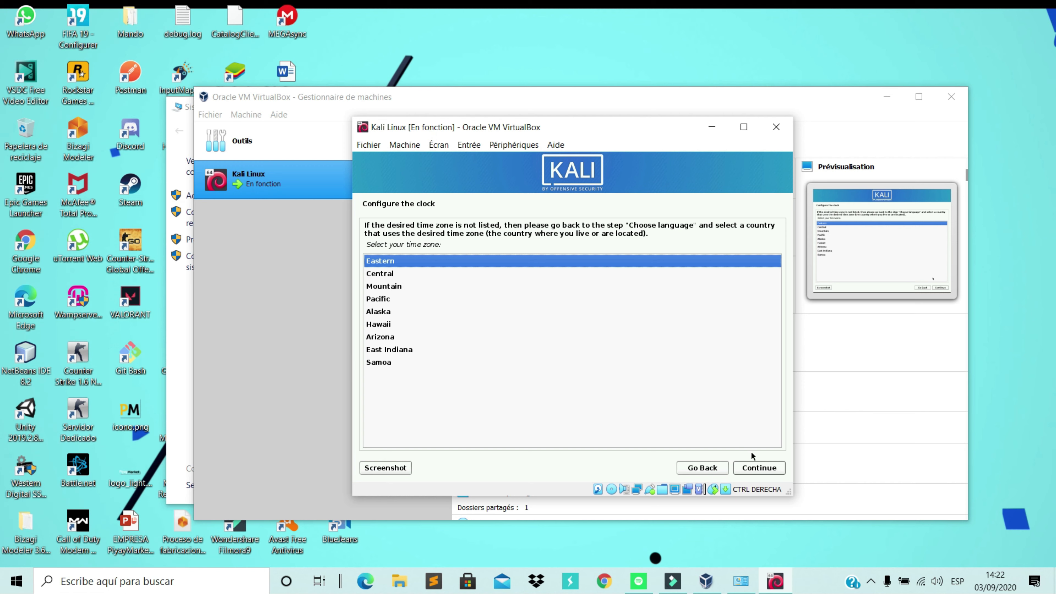
- Accept the Eastern time zone and choose guided partitioning of the entire VBOX hard disk with all files in one partition
{"action": "left_click", "coordinate": [757, 469]}
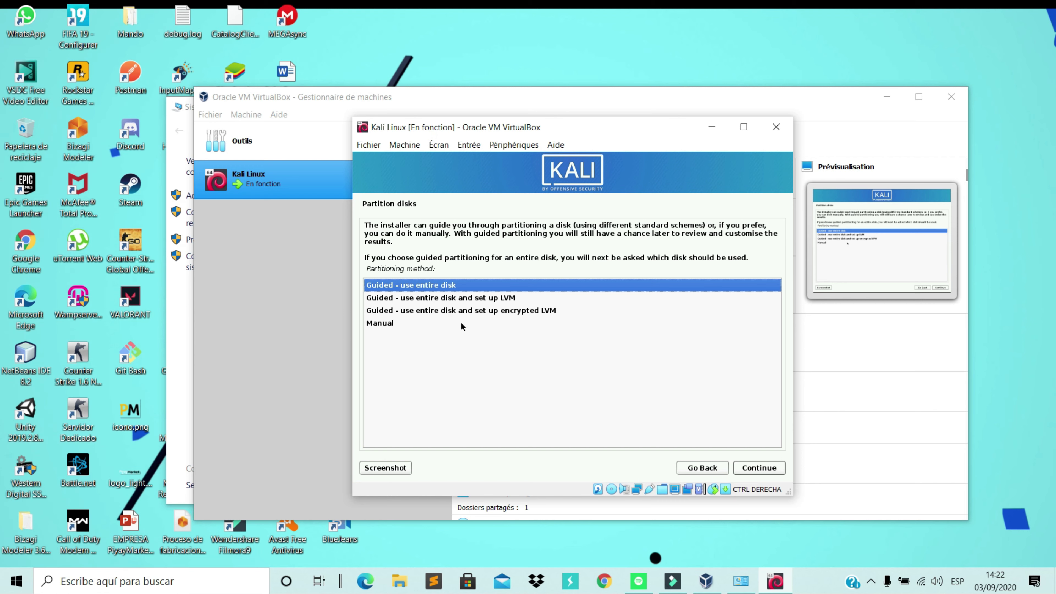
{"action": "left_click", "coordinate": [756, 469]}
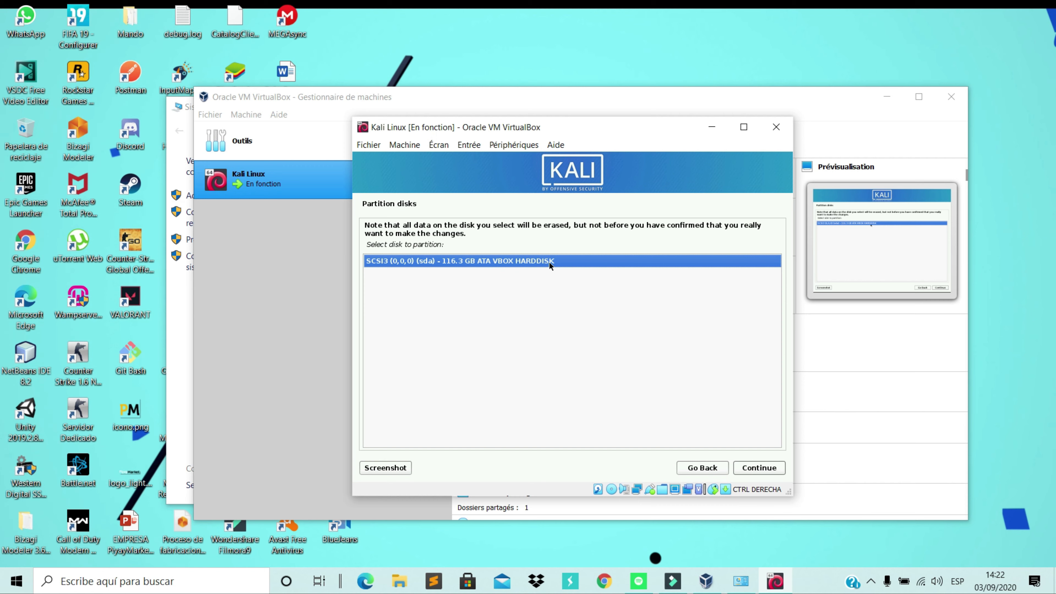
{"action": "left_click", "coordinate": [754, 468]}
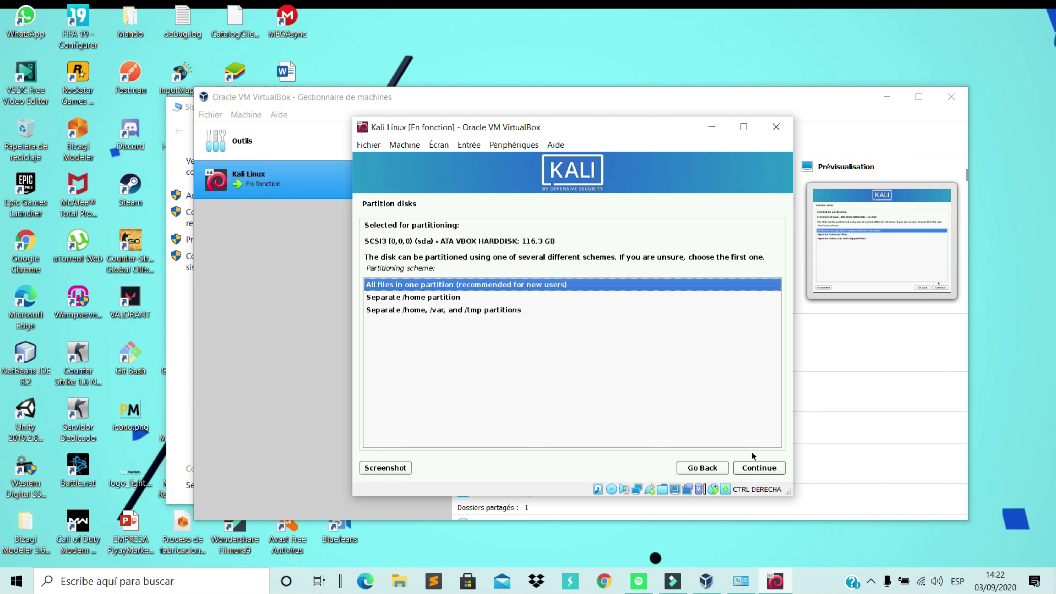
{"action": "left_click", "coordinate": [746, 469]}
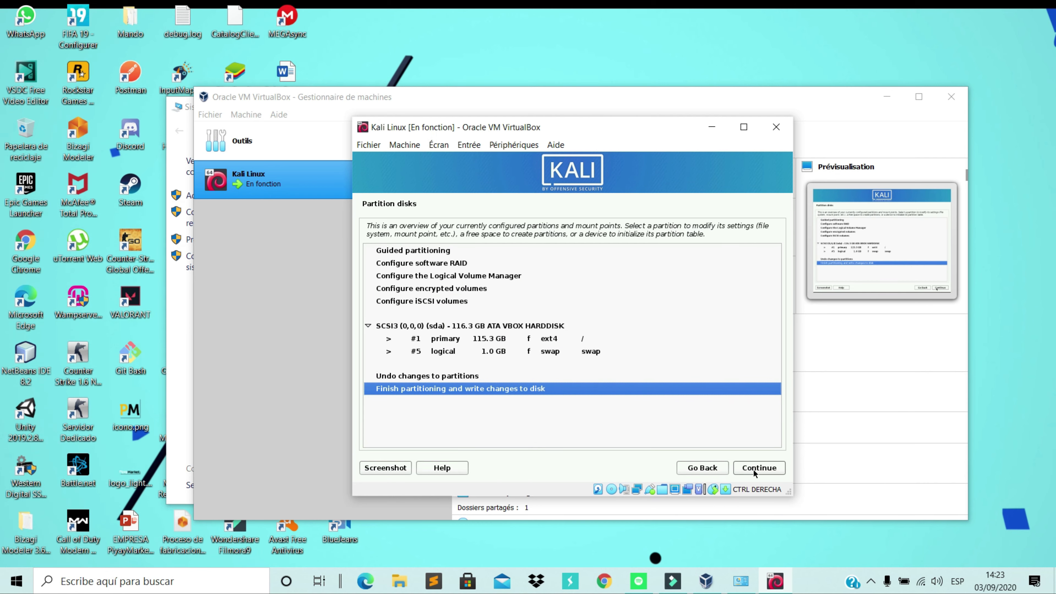
- Finish partitioning and agree to write the partition changes to the disk
{"action": "left_click", "coordinate": [753, 468]}
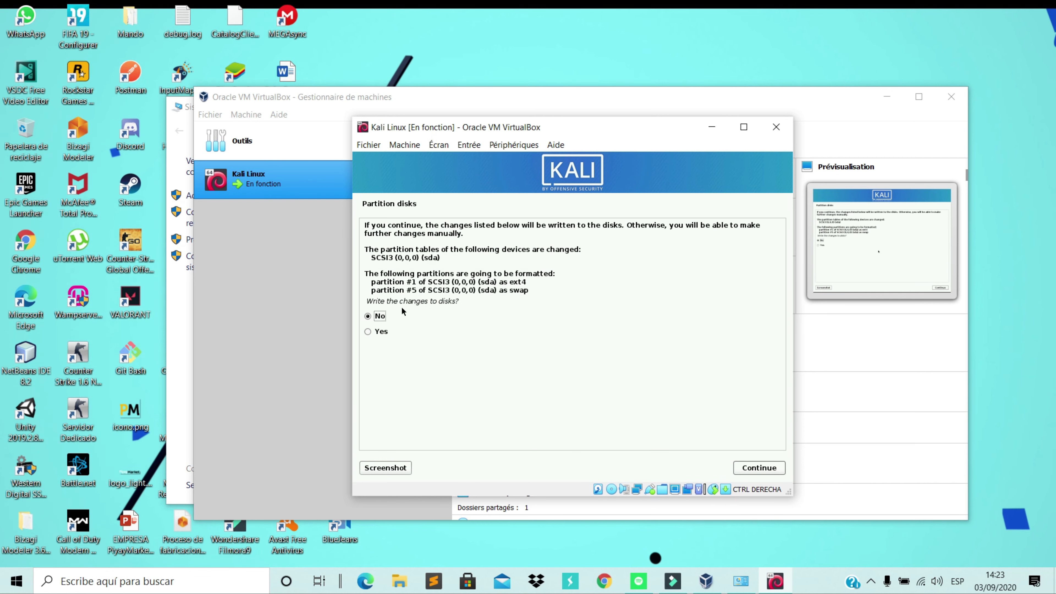
{"action": "left_click", "coordinate": [368, 332]}
{"action": "left_click", "coordinate": [760, 468]}
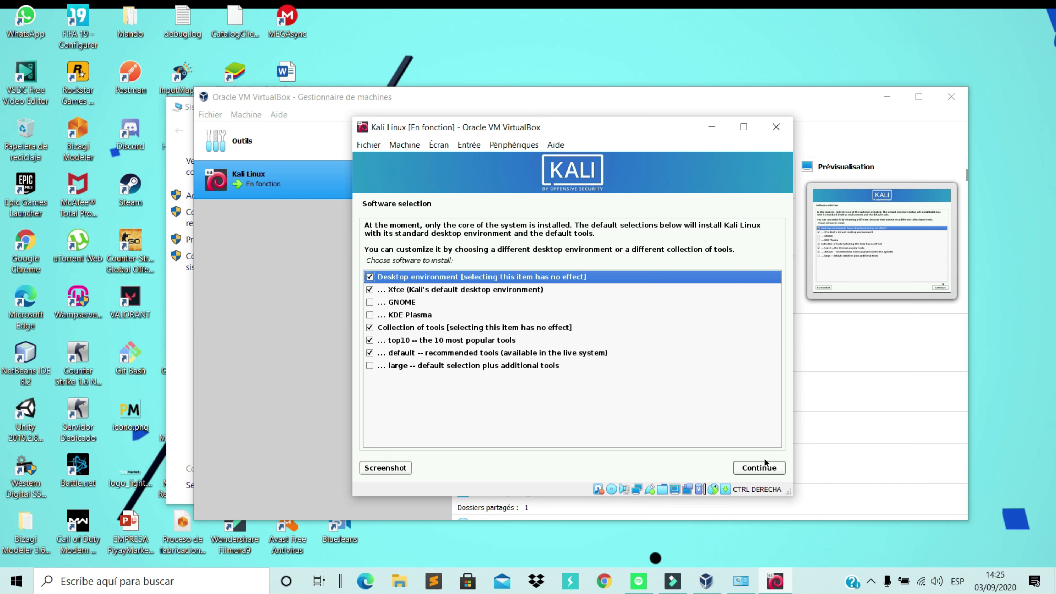
- Install the default software selection with the Xfce desktop, and install the GRUB boot loader on /dev/sda
{"action": "left_click", "coordinate": [759, 467]}
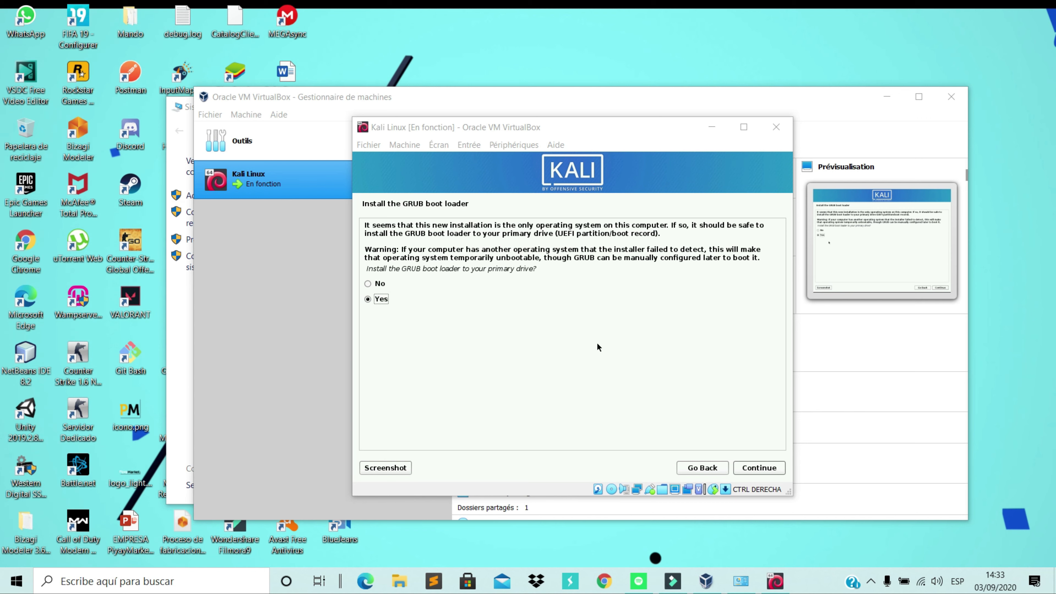
{"action": "left_click", "coordinate": [741, 469]}
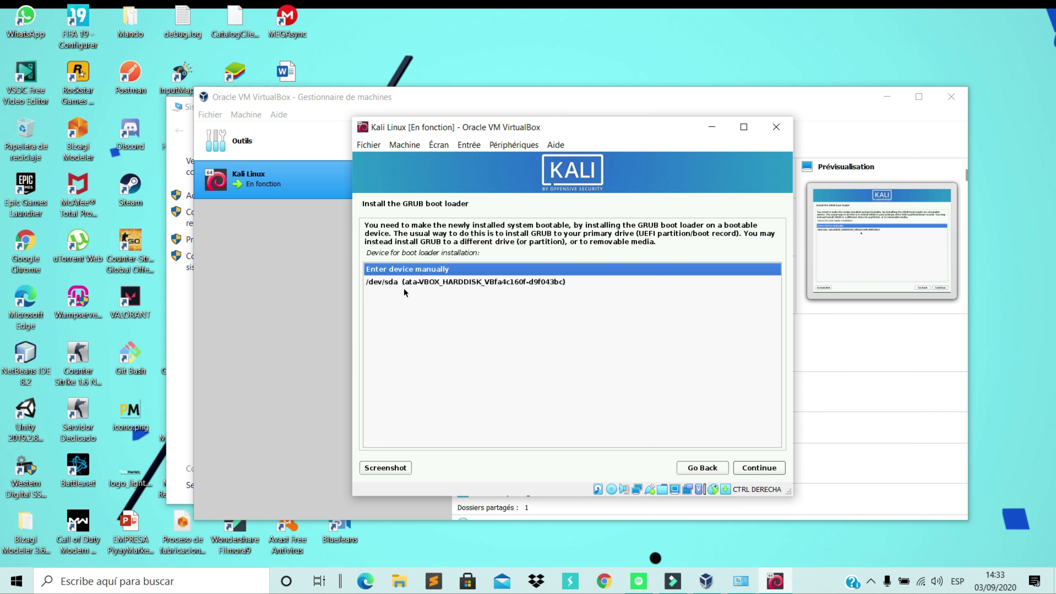
{"action": "left_click", "coordinate": [471, 282]}
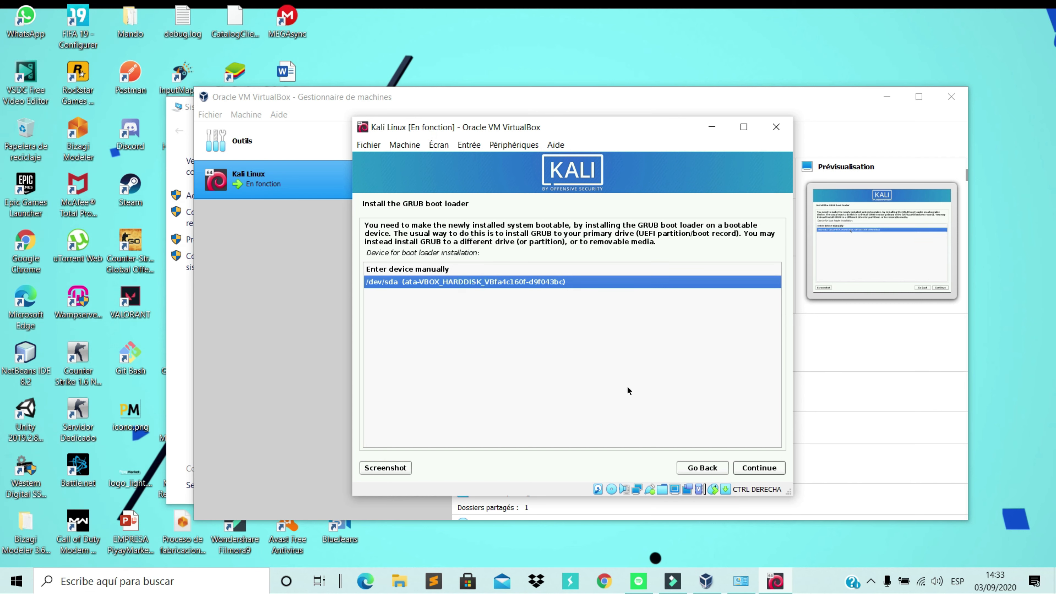
{"action": "left_click", "coordinate": [755, 469]}
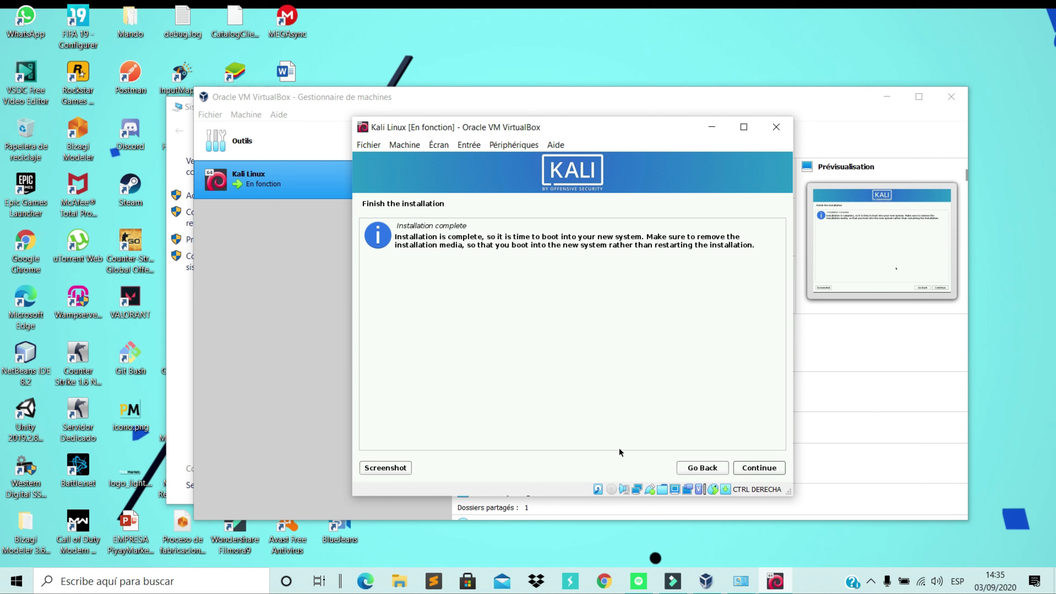
- Finish the installation to boot the new system, log in as jayprog with the account password, and dismiss the mouse integration notification
{"action": "left_click", "coordinate": [767, 468]}
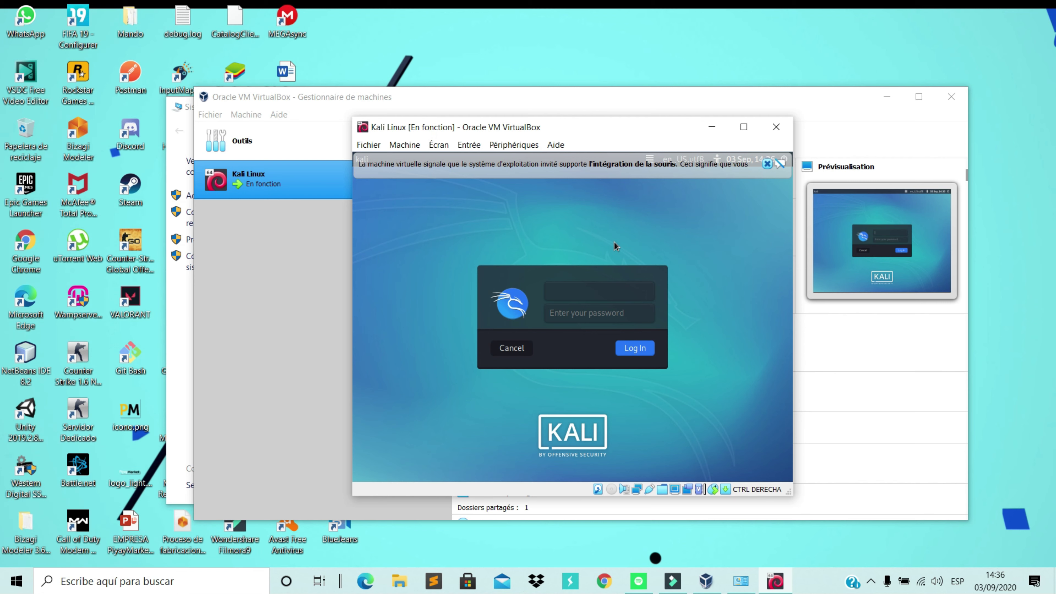
{"action": "type", "text": "jayprog"}
{"action": "key", "text": "Tab"}
{"action": "type", "text": "kal•••••••••••"}
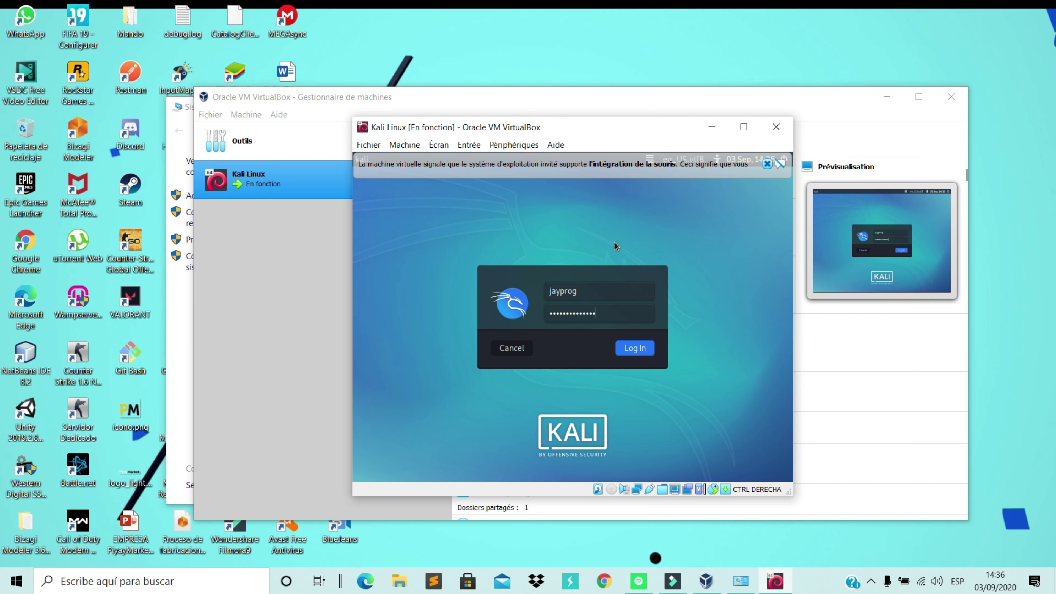
{"action": "key", "text": "Return"}
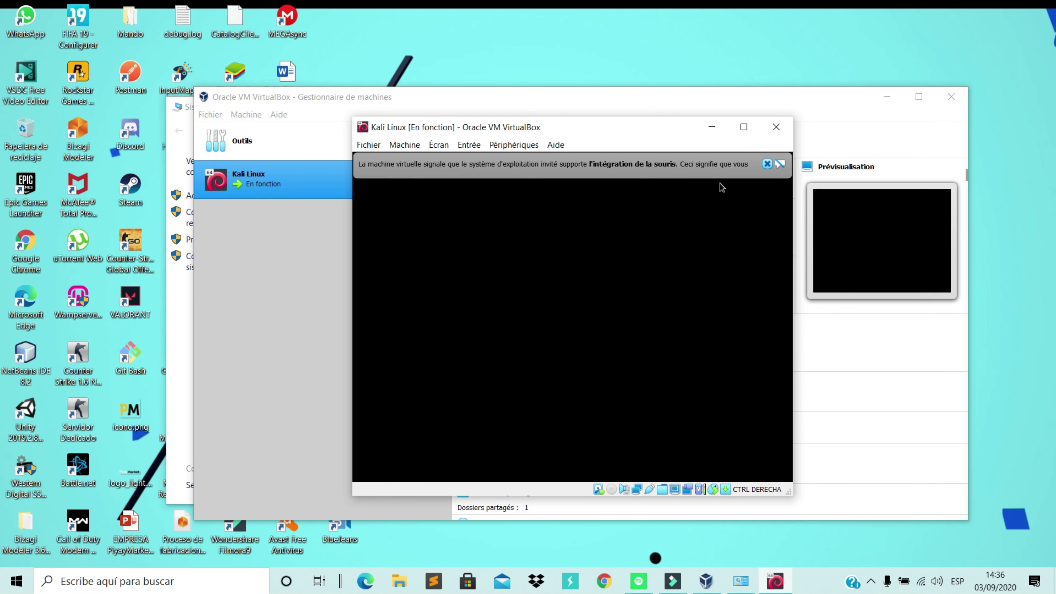
{"action": "left_click", "coordinate": [765, 167]}
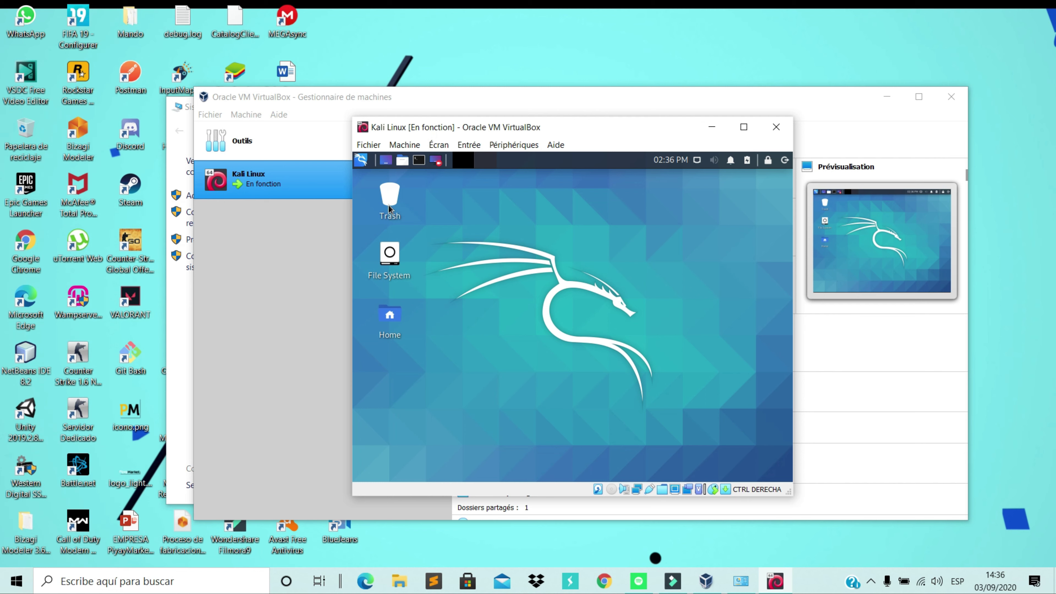
{"action": "mouse_move", "coordinate": [389, 204]}
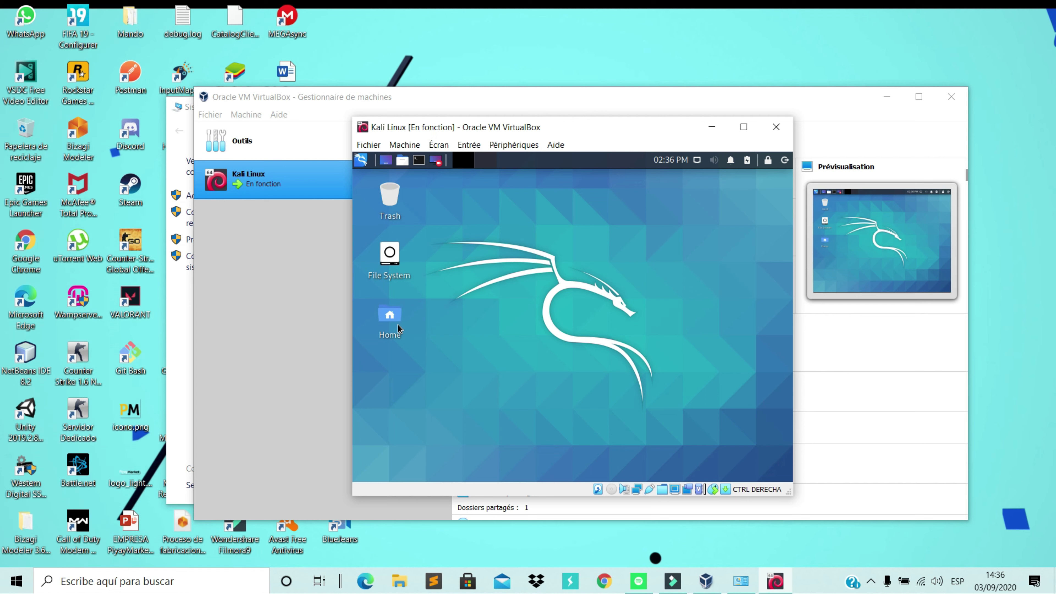
{"action": "mouse_move", "coordinate": [398, 329]}
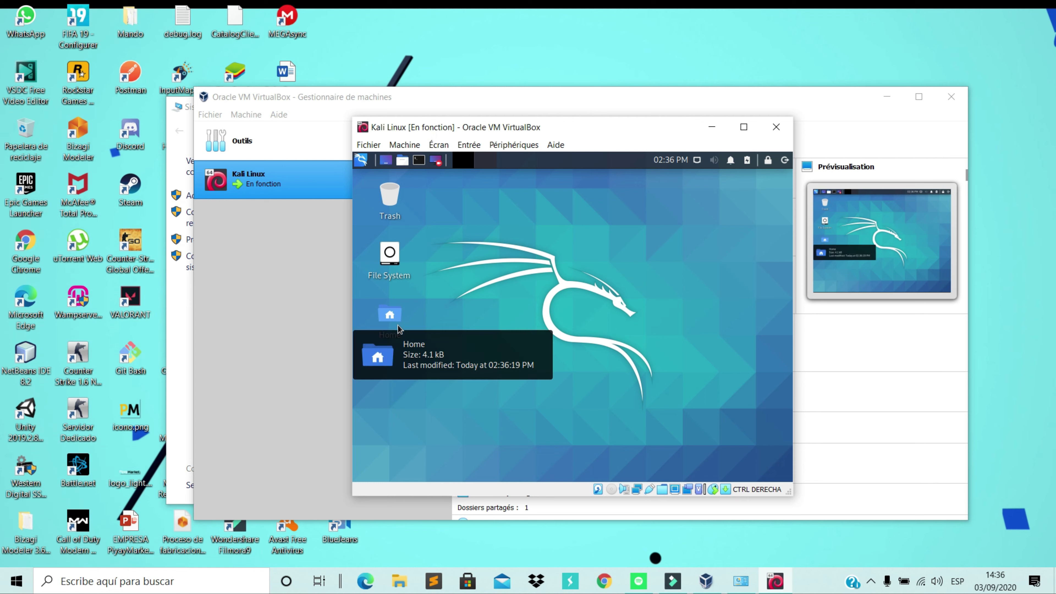